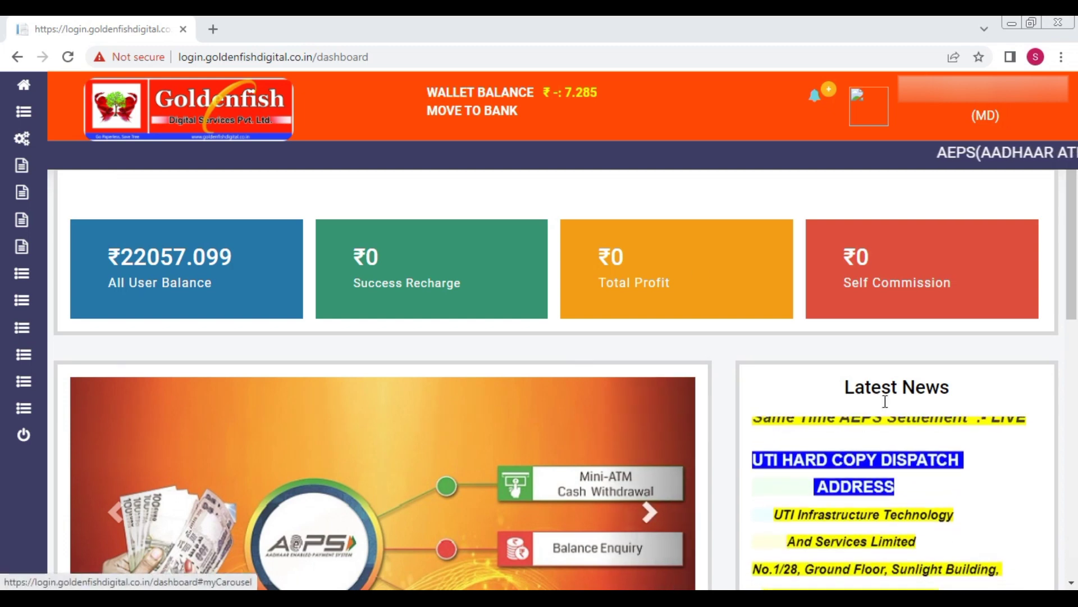
Go to the AEPS service page from the Services list.
{"action": "mouse_move", "coordinate": [48, 168]}
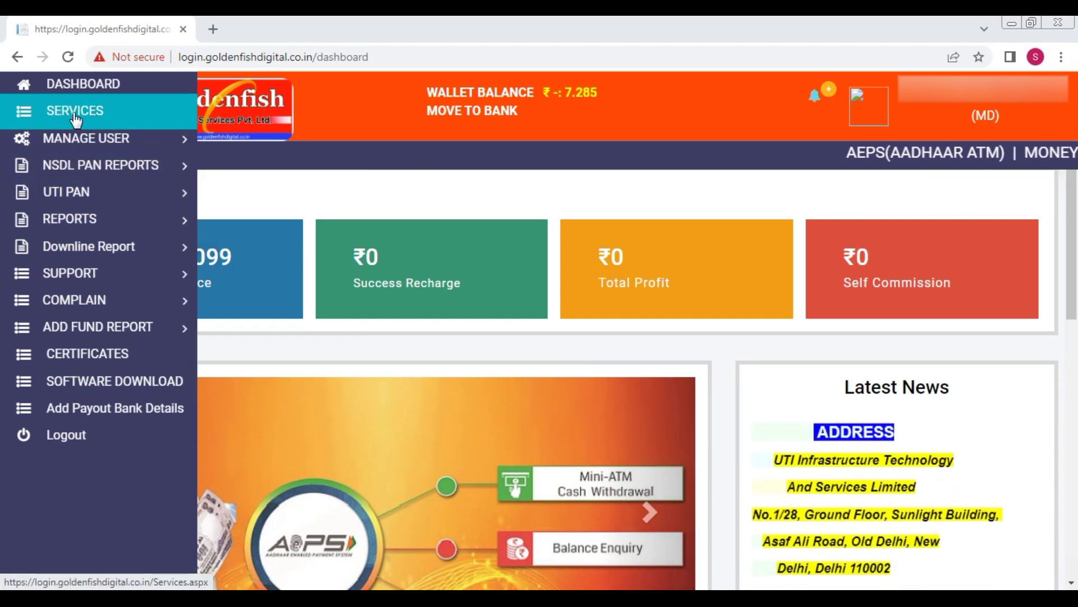
{"action": "left_click", "coordinate": [75, 113]}
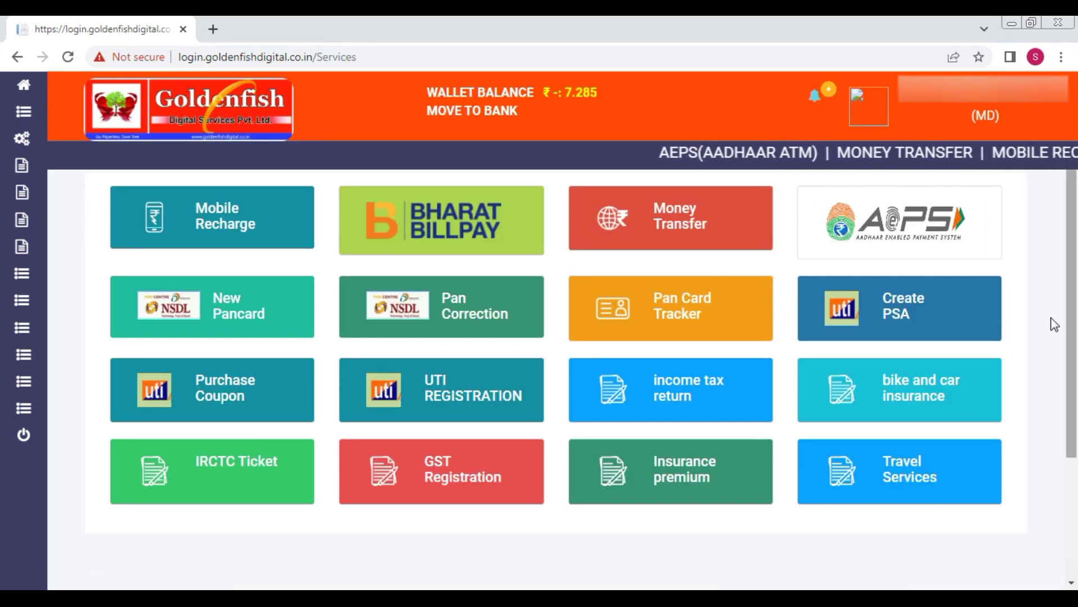
{"action": "left_click", "coordinate": [917, 230]}
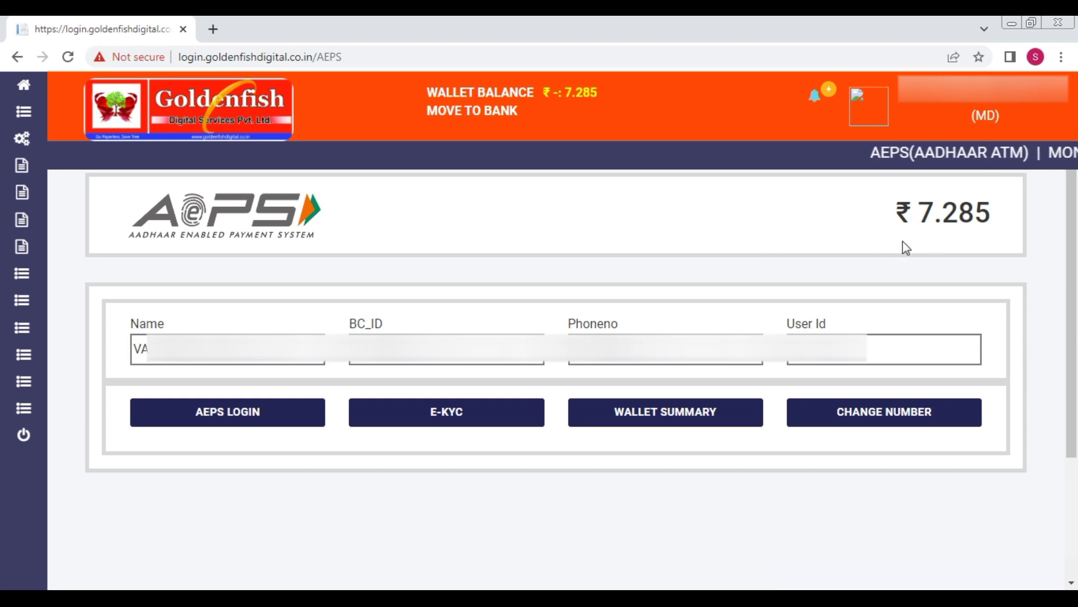
Highlight the ₹ 7.285 AEPS balance, then reload the AEPS page.
{"action": "left_click_drag", "start_coordinate": [889, 219], "coordinate": [994, 219]}
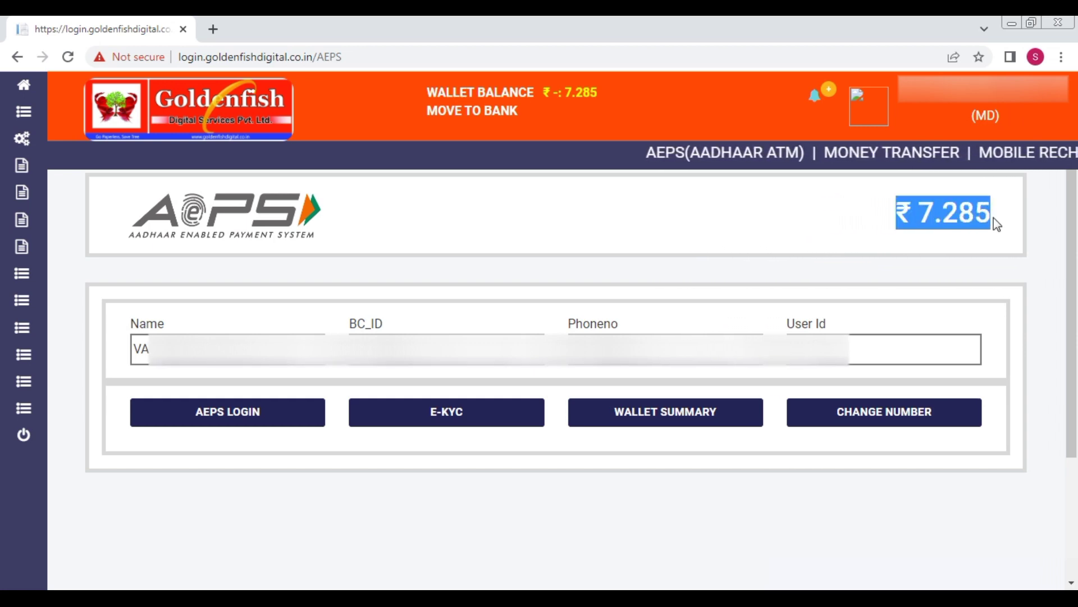
{"action": "left_click", "coordinate": [412, 235]}
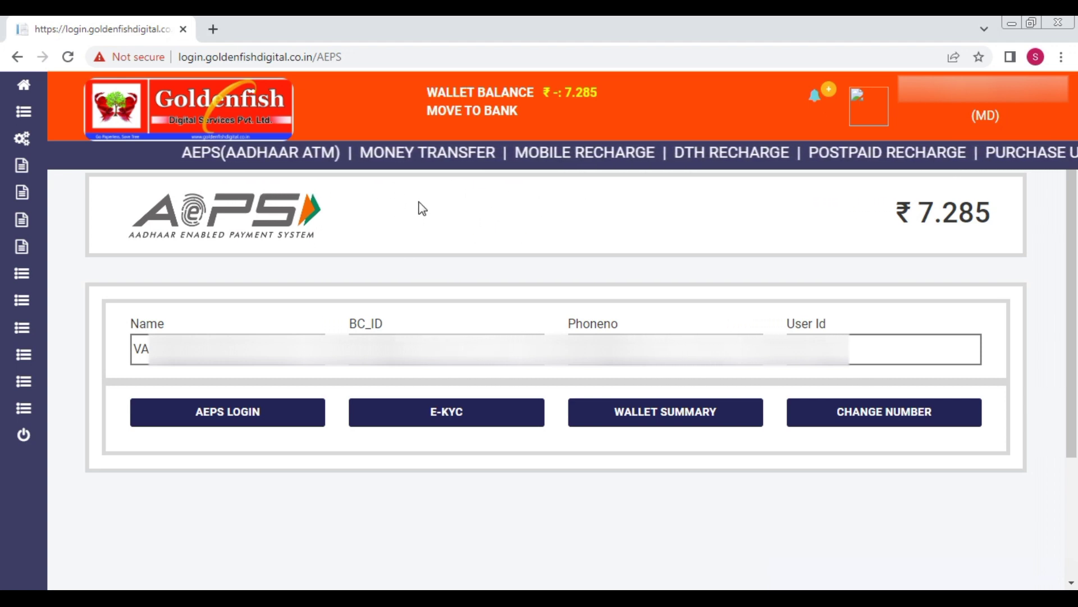
{"action": "left_click", "coordinate": [214, 160]}
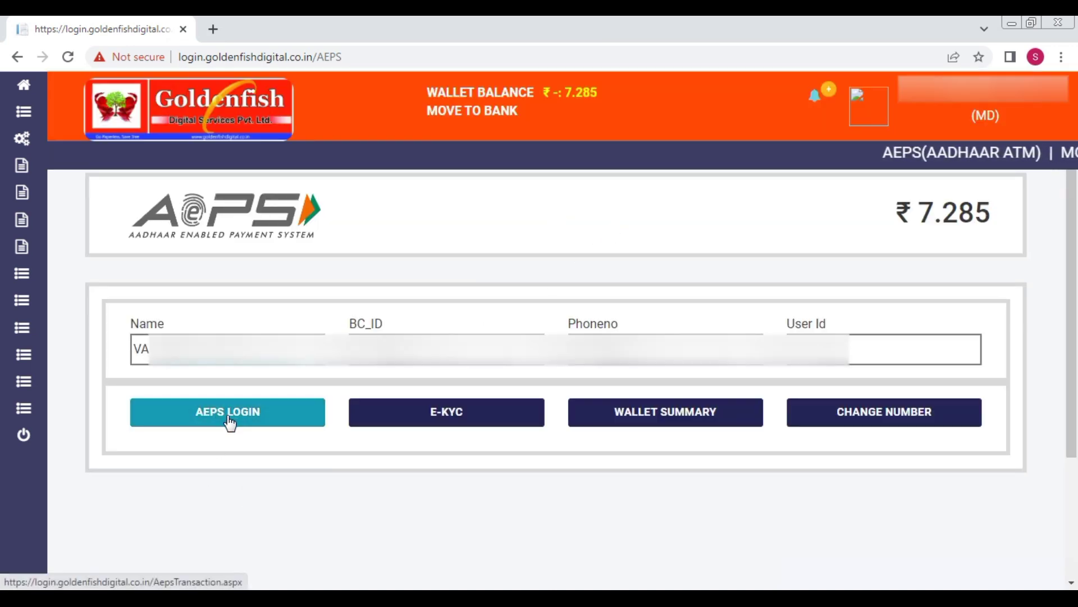
Start an AEPS Cash Withdrawal transaction and bring up the bank list.
{"action": "left_click", "coordinate": [251, 410]}
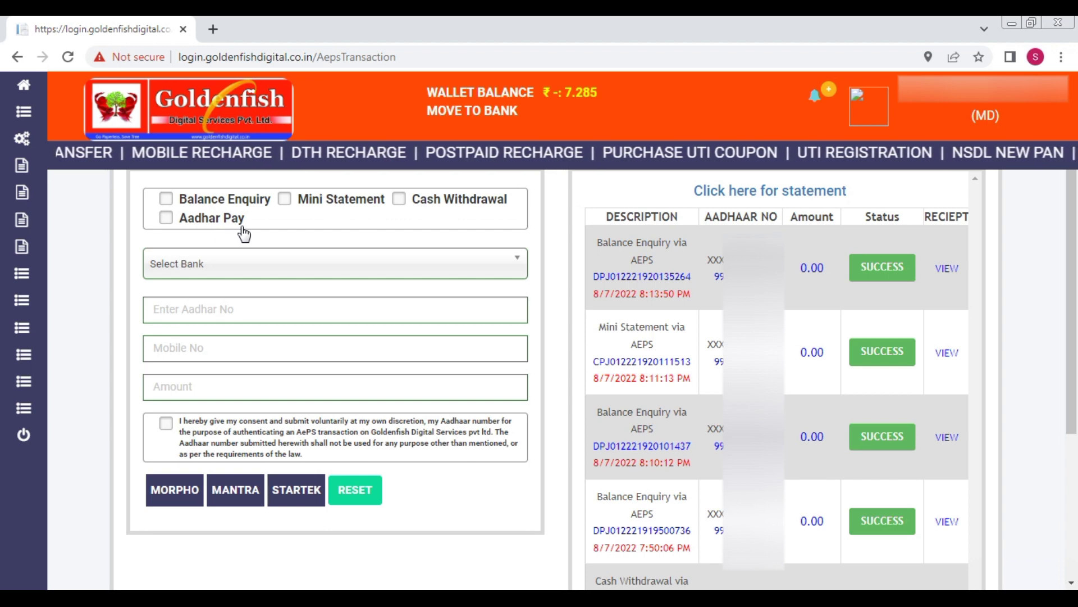
{"action": "left_click", "coordinate": [399, 202]}
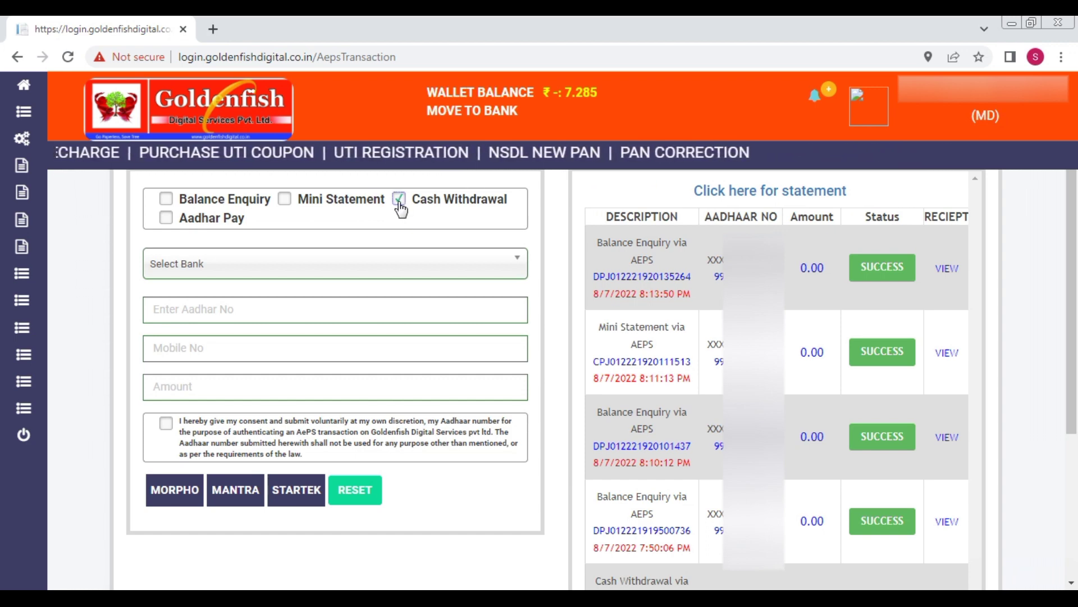
{"action": "left_click", "coordinate": [183, 267]}
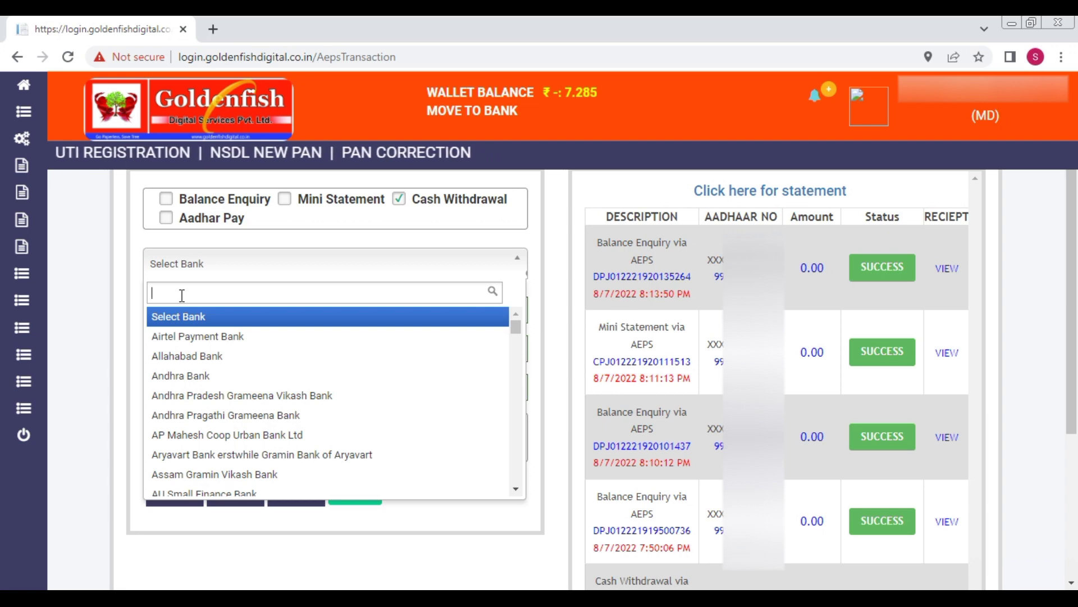
Pick Canara Bank, enter the customer's Aadhaar and mobile numbers, amount 100, and tick consent.
{"action": "type", "text": "canar"}
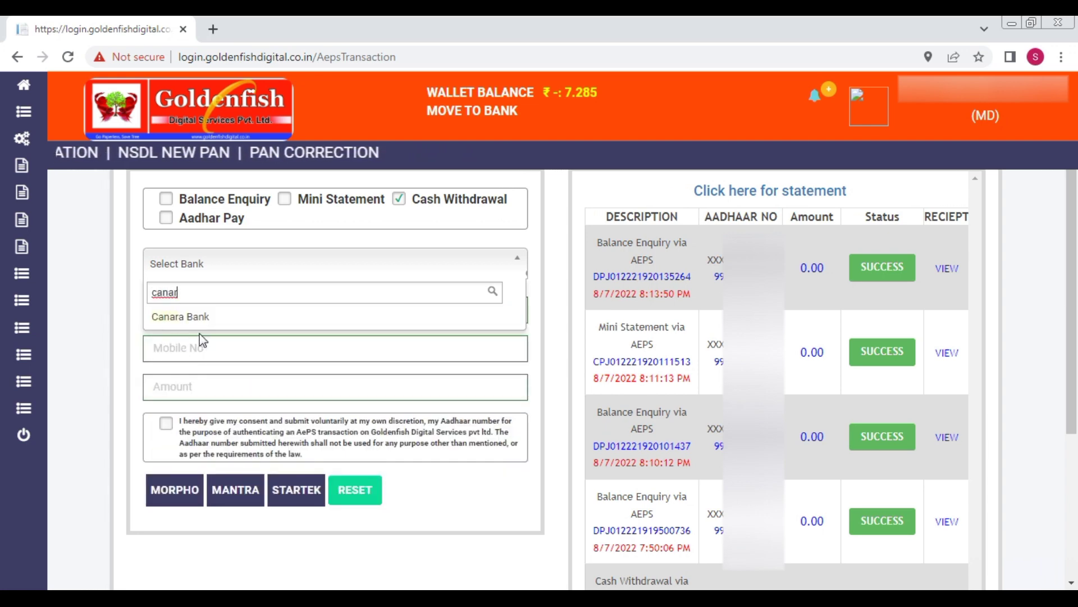
{"action": "left_click", "coordinate": [219, 325]}
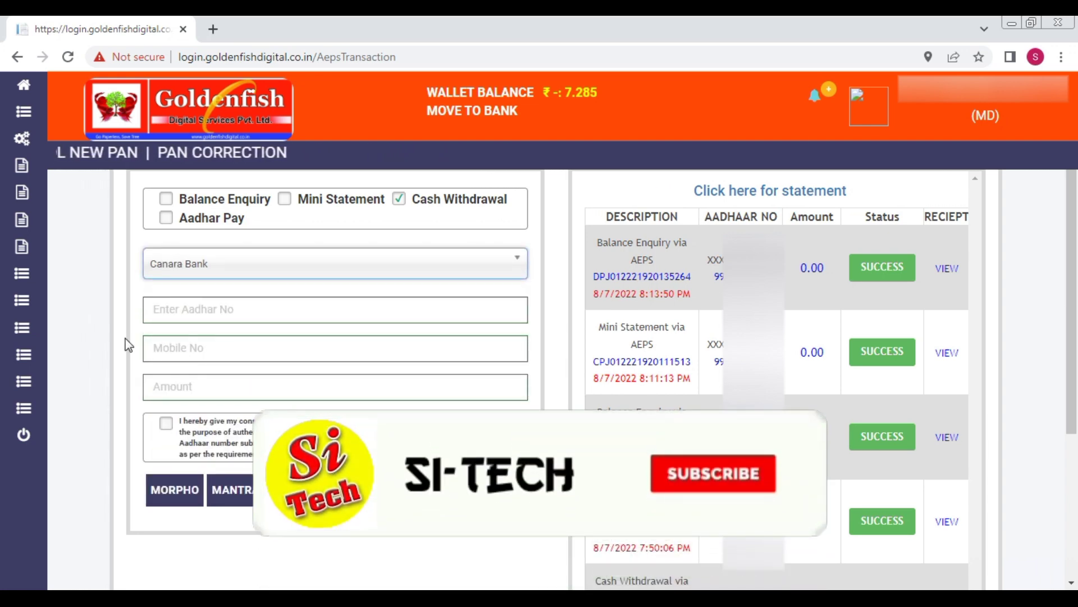
{"action": "left_click", "coordinate": [189, 308]}
{"action": "type", "text": "4"}
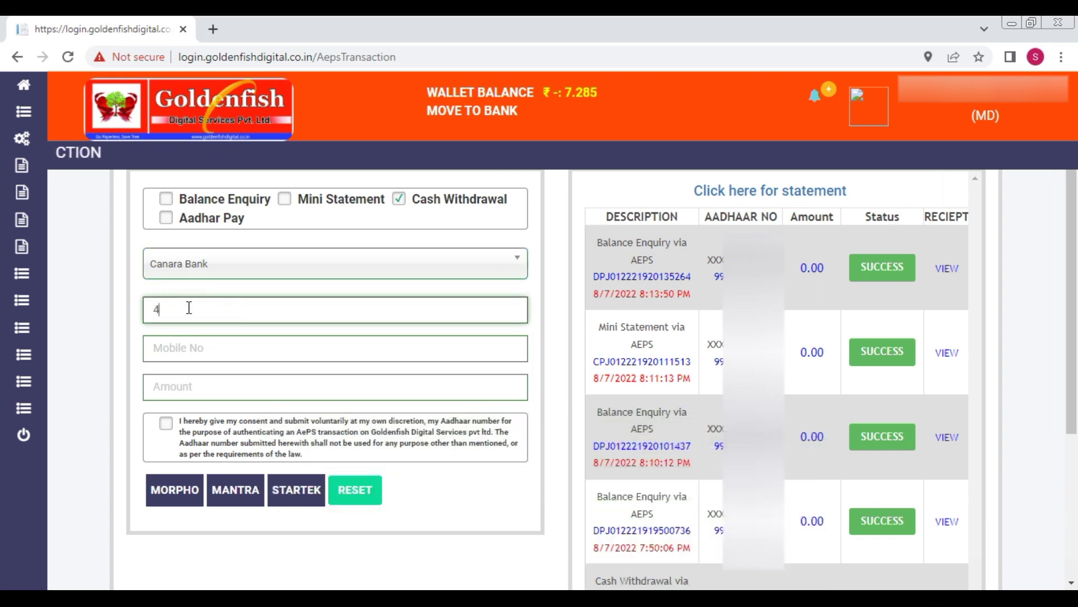
{"action": "type", "text": "62"}
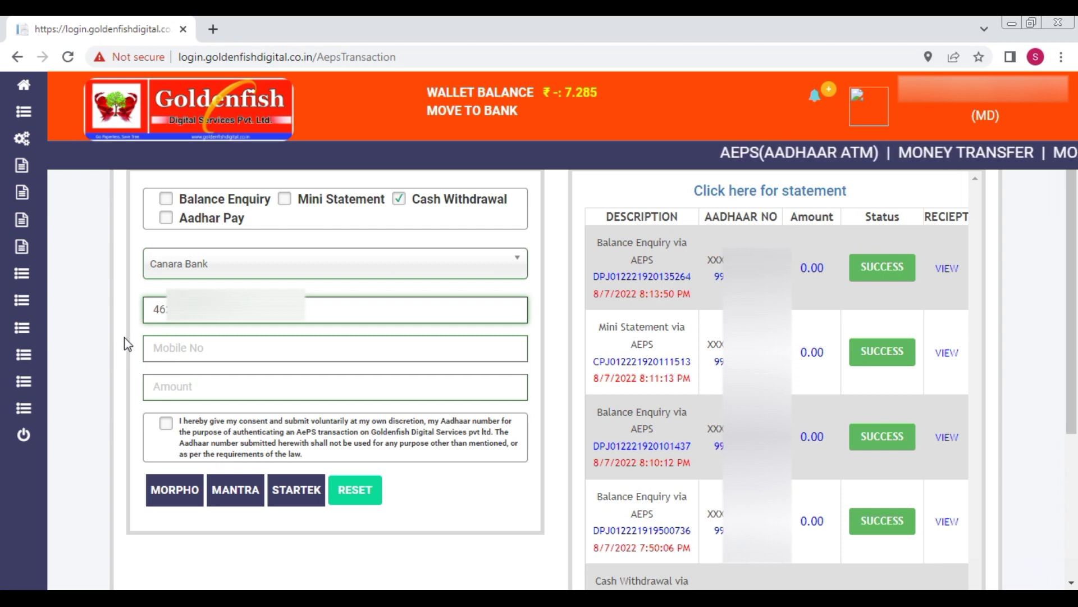
{"action": "left_click", "coordinate": [199, 348]}
{"action": "type", "text": "993"}
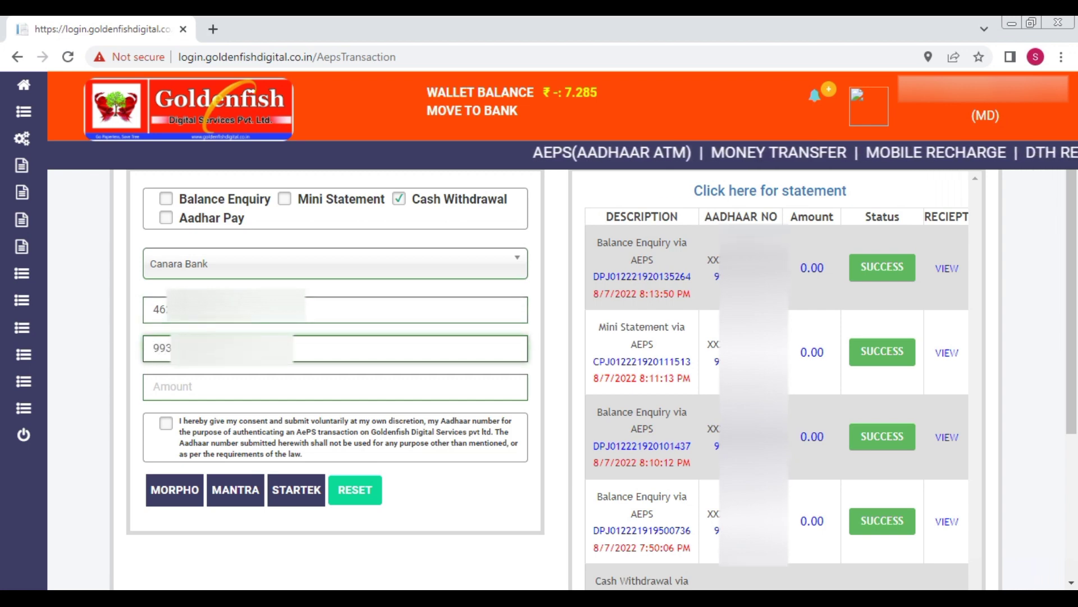
{"action": "left_click", "coordinate": [205, 386]}
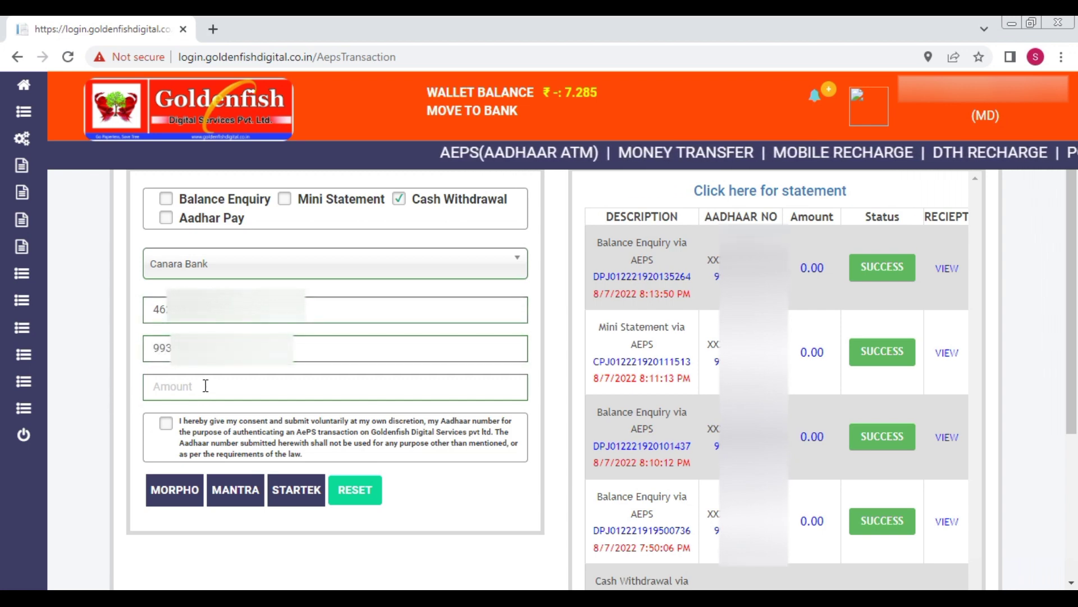
{"action": "left_click", "coordinate": [205, 386]}
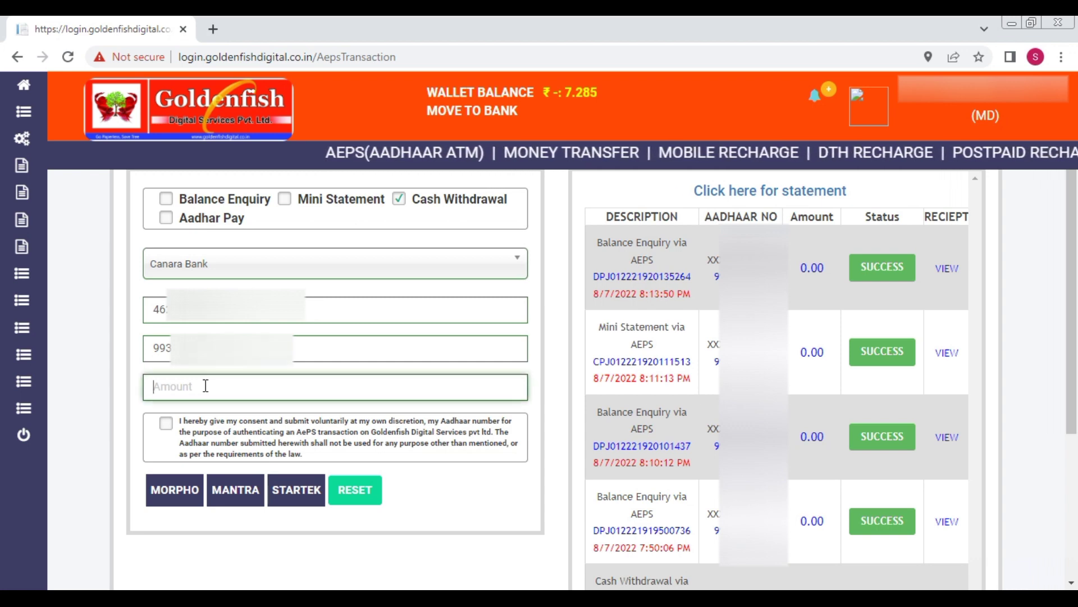
{"action": "left_click", "coordinate": [166, 423]}
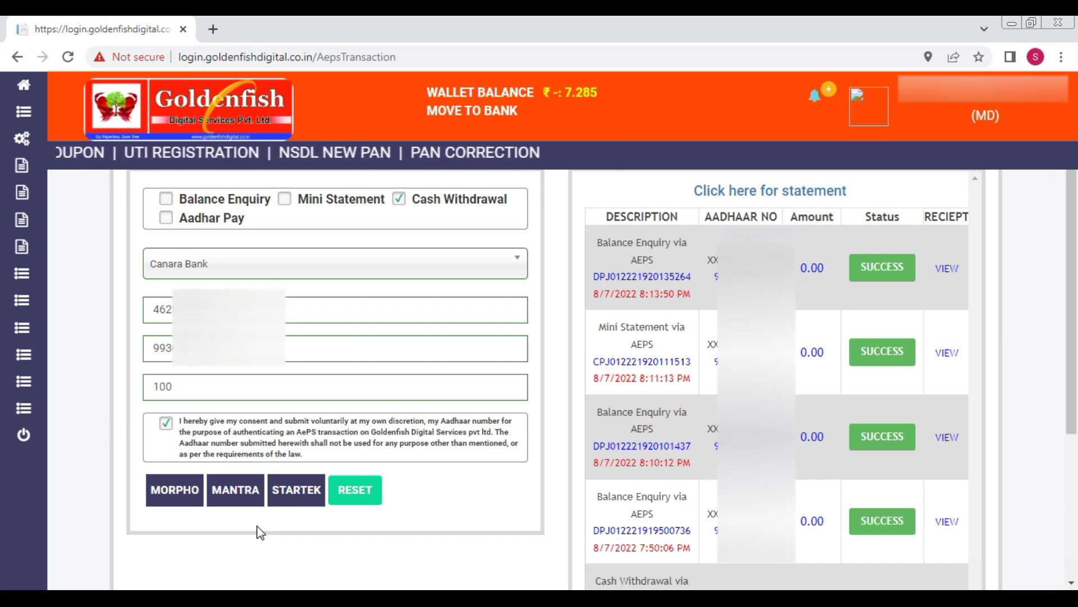
Confirm the 100 withdrawal via MANTRA fingerprint and highlight its SUCCESS status and amount.
{"action": "left_click", "coordinate": [236, 490]}
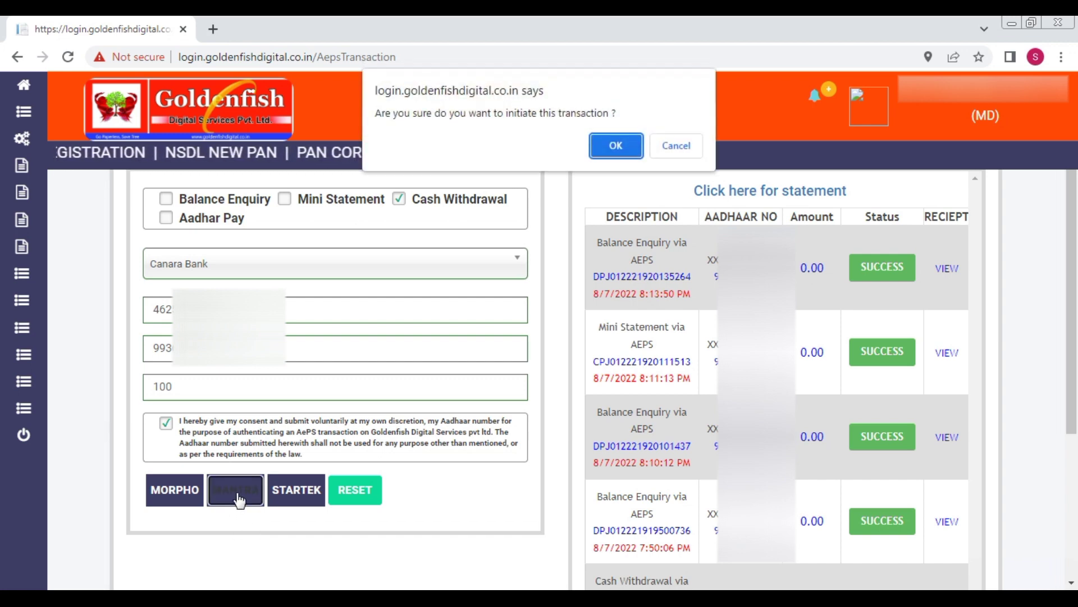
{"action": "left_click", "coordinate": [617, 146]}
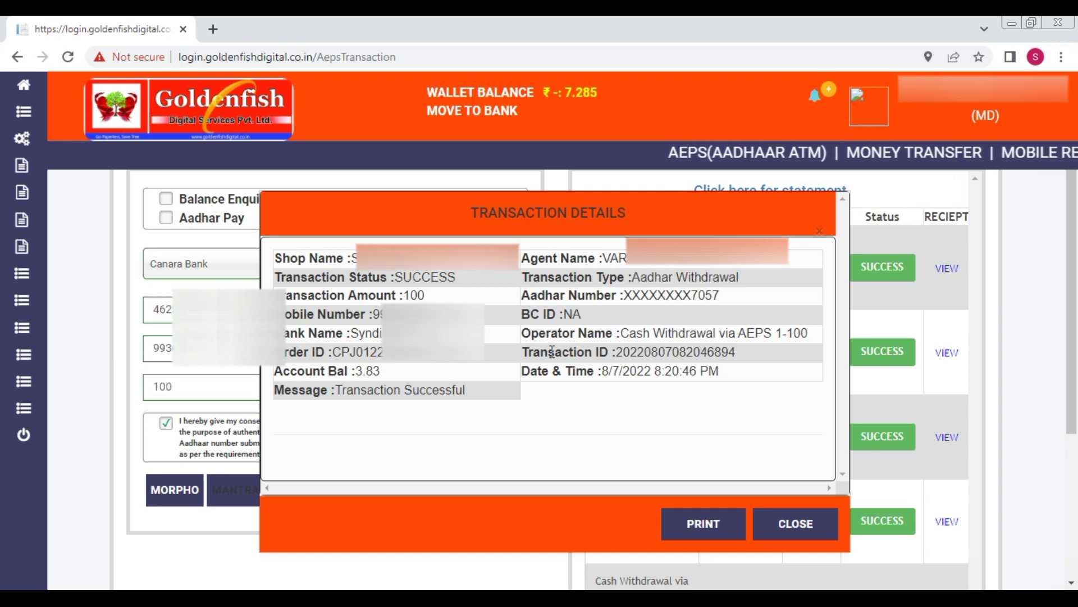
{"action": "left_click_drag", "start_coordinate": [465, 391], "coordinate": [341, 391]}
{"action": "left_click", "coordinate": [481, 422]}
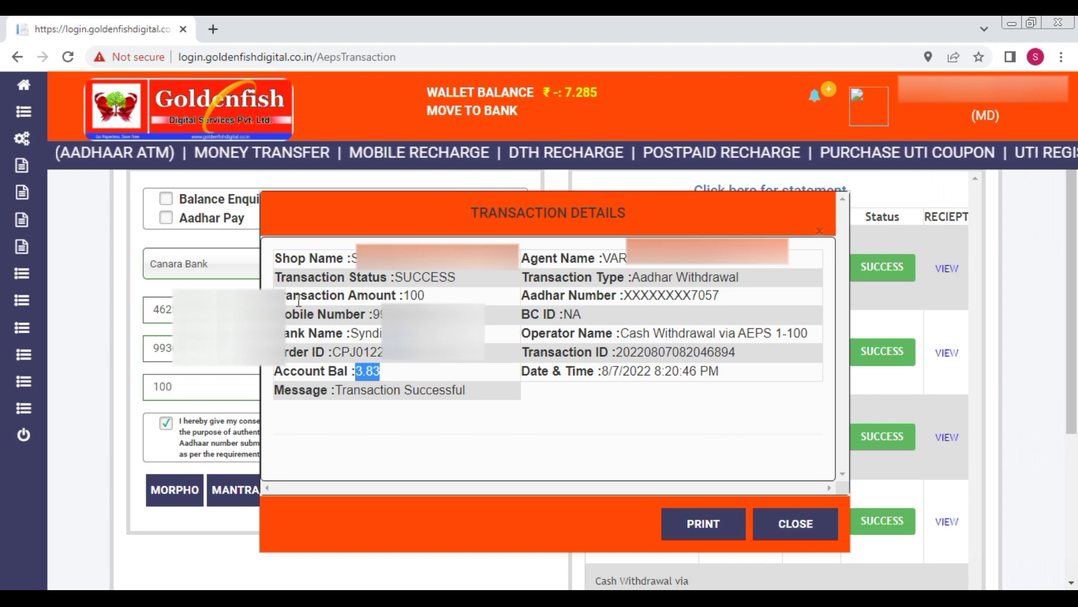
{"action": "left_click_drag", "start_coordinate": [428, 298], "coordinate": [404, 296]}
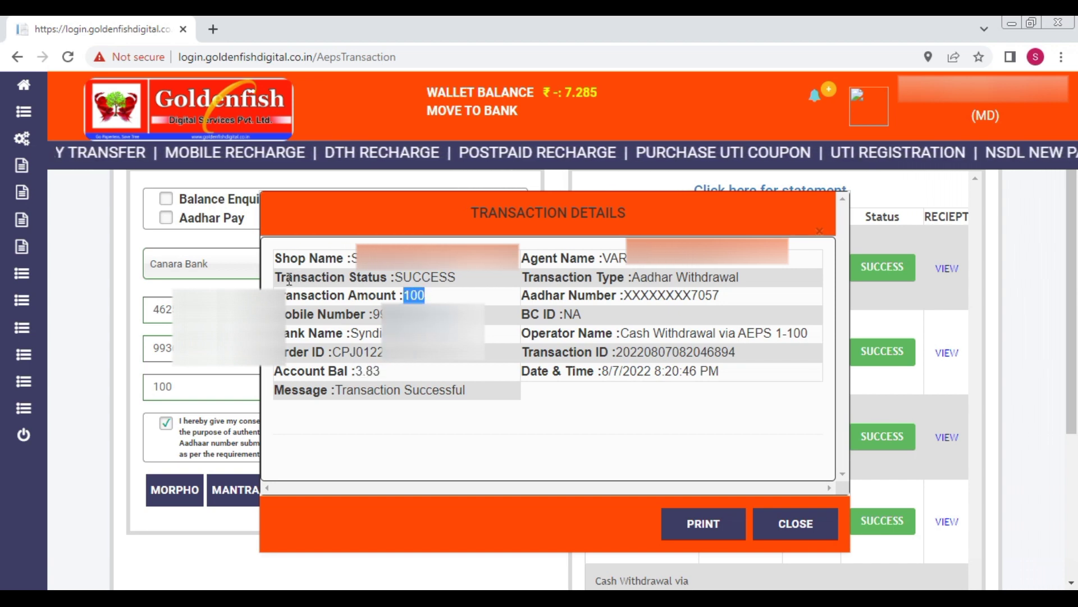
{"action": "left_click_drag", "start_coordinate": [274, 257], "coordinate": [455, 278]}
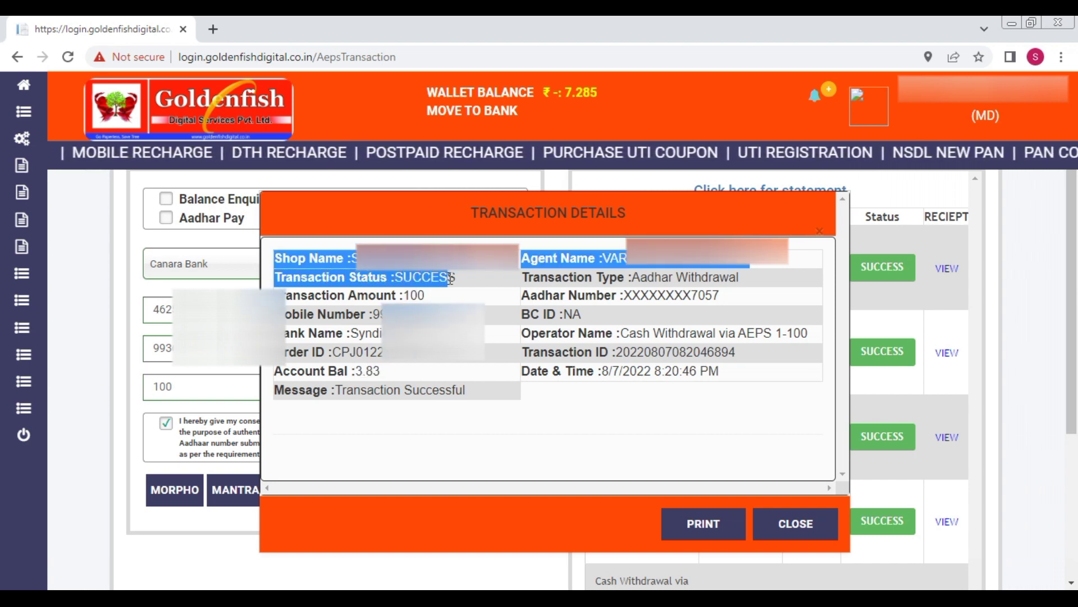
Close the withdrawal details and switch the form to Mini Statement.
{"action": "left_click", "coordinate": [794, 528]}
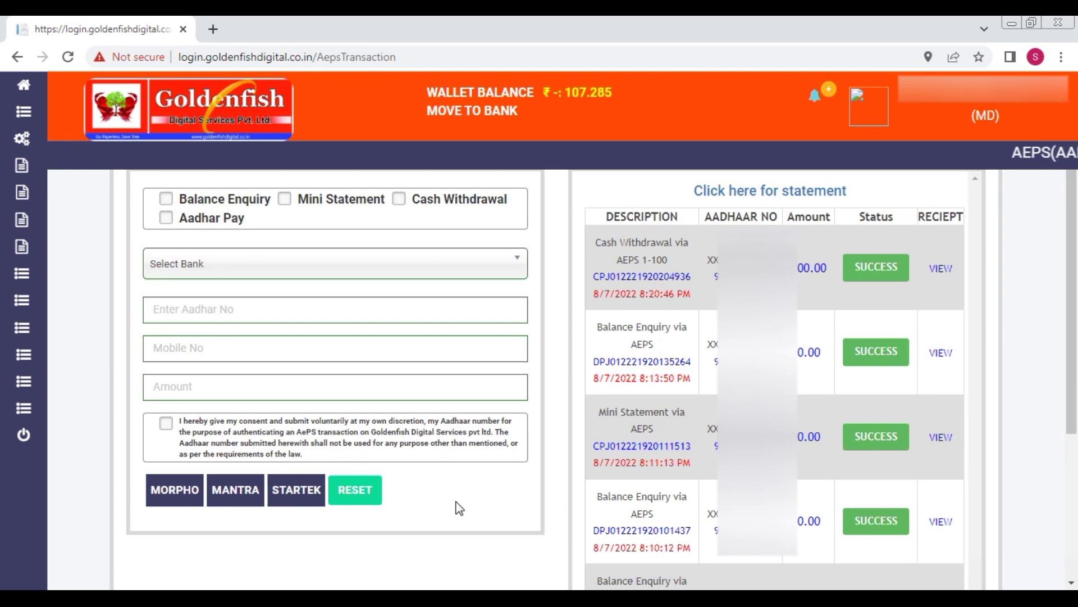
{"action": "left_click", "coordinate": [285, 200]}
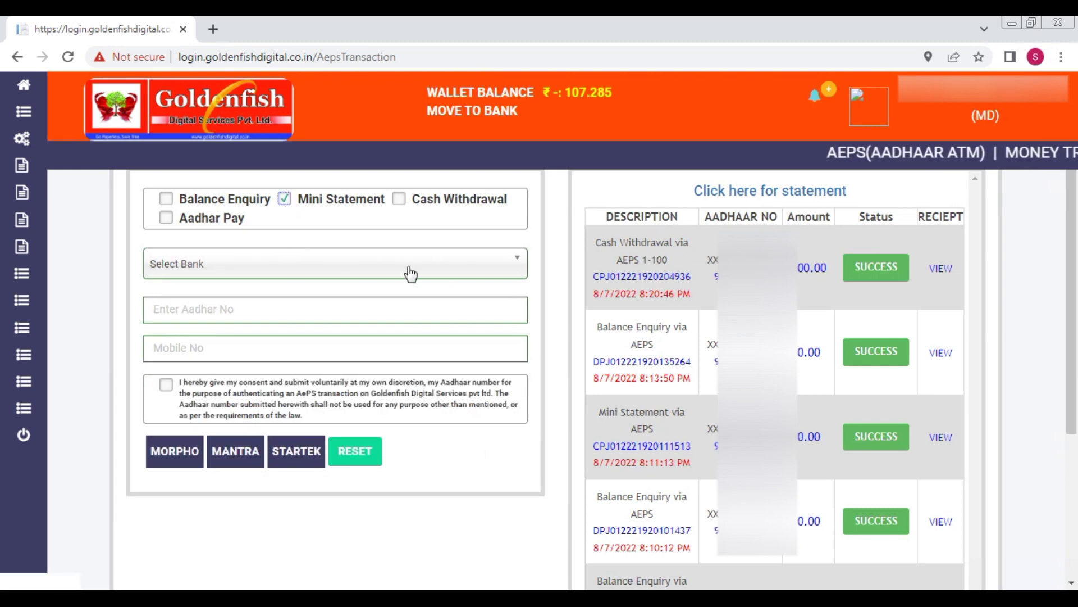
{"action": "left_click", "coordinate": [206, 265]}
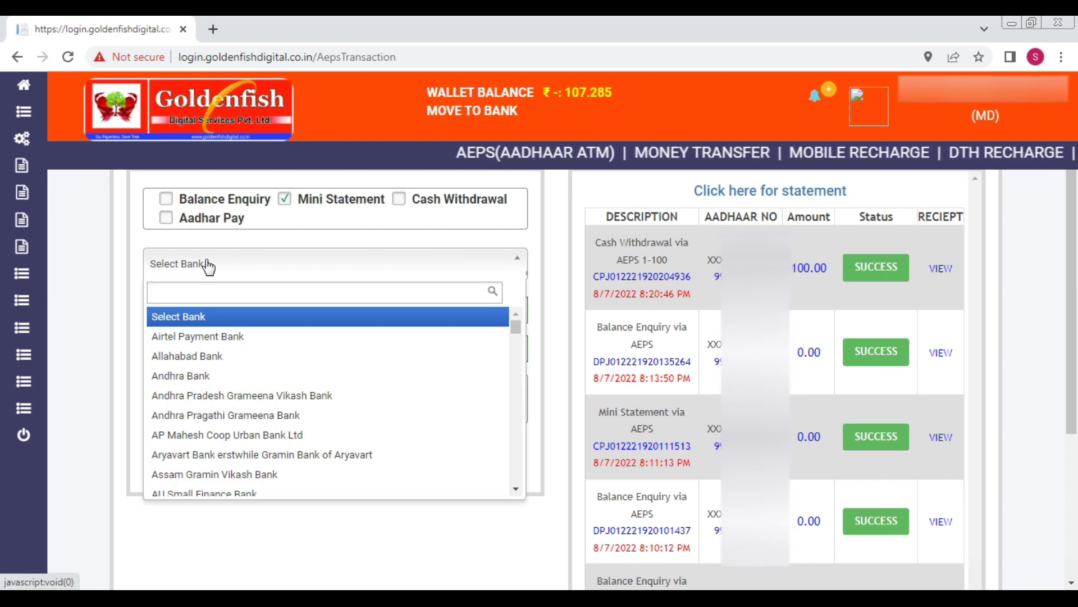
Choose Canara Bank, enter the mobile number, give consent, and start the MANTRA transaction.
{"action": "type", "text": "canar"}
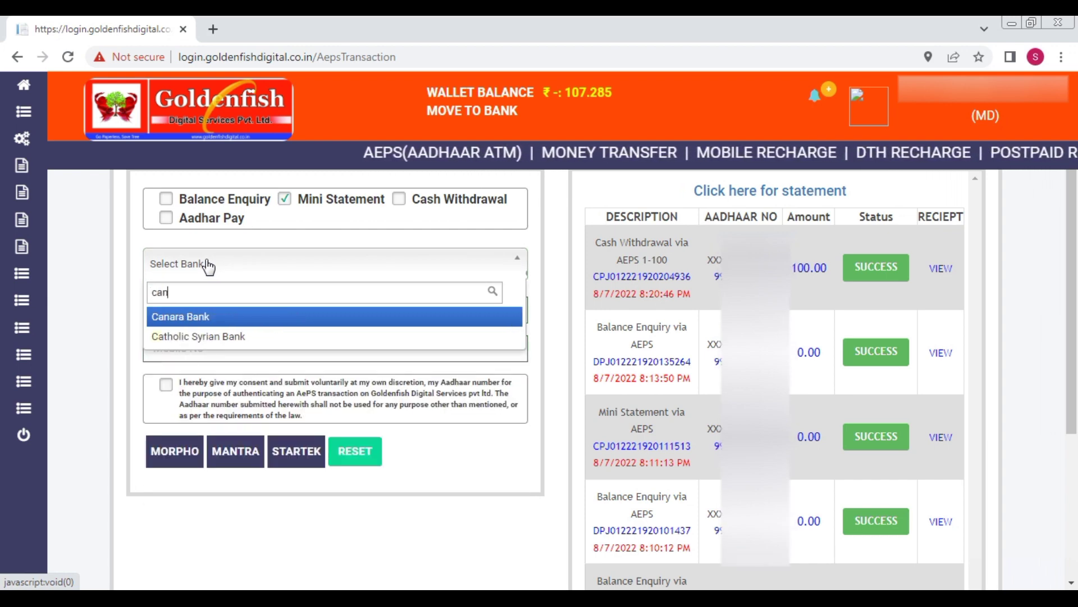
{"action": "left_click", "coordinate": [211, 316]}
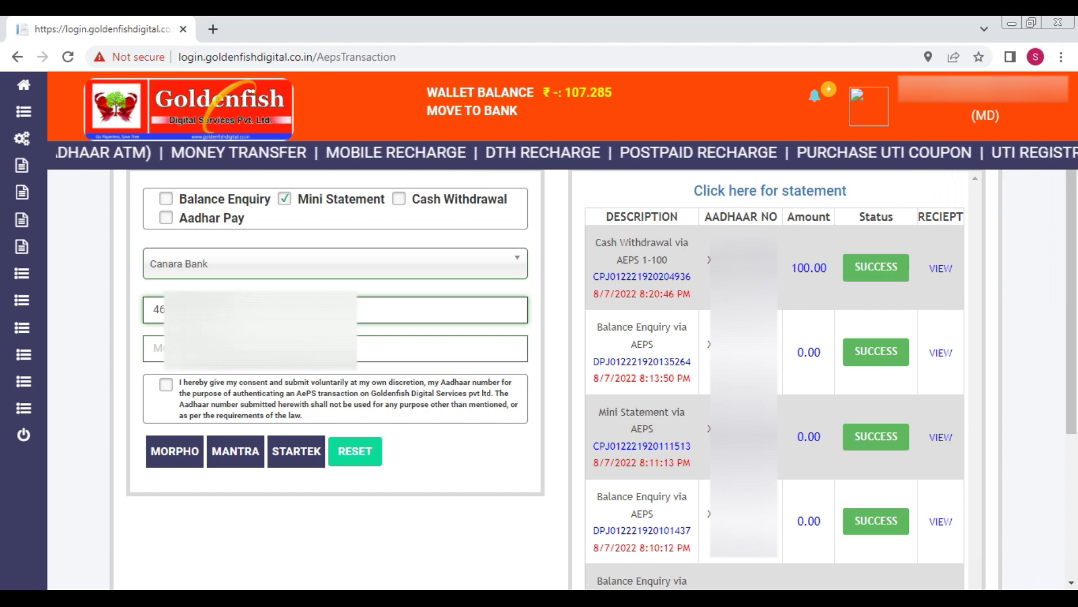
{"action": "left_click", "coordinate": [153, 349]}
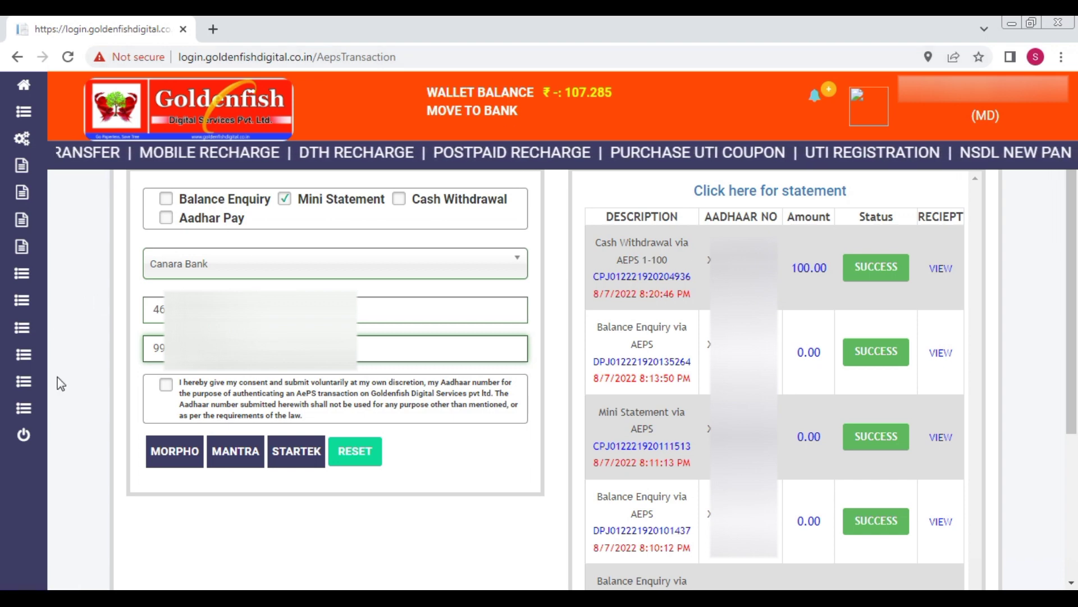
{"action": "left_click", "coordinate": [165, 386]}
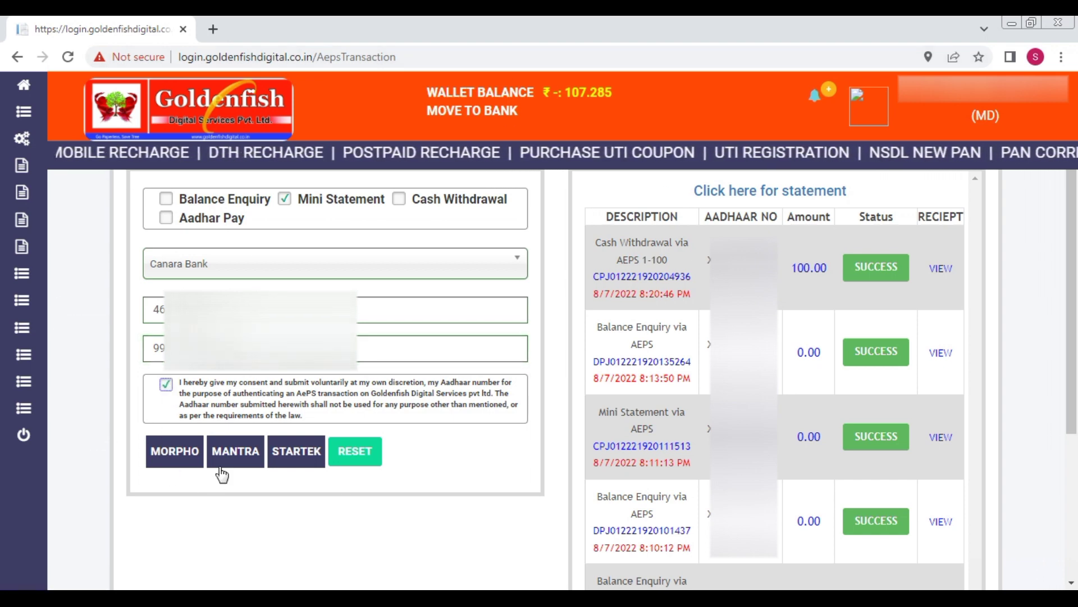
{"action": "left_click", "coordinate": [236, 451]}
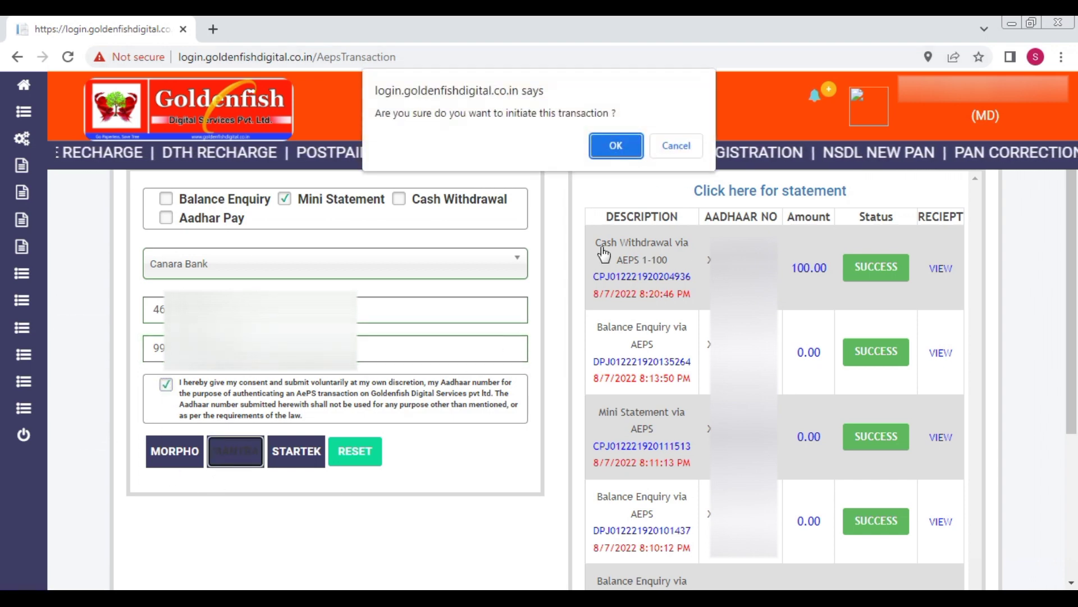
Confirm the Mini Statement, zoom out to review its statement entries, then close the details.
{"action": "left_click", "coordinate": [623, 147]}
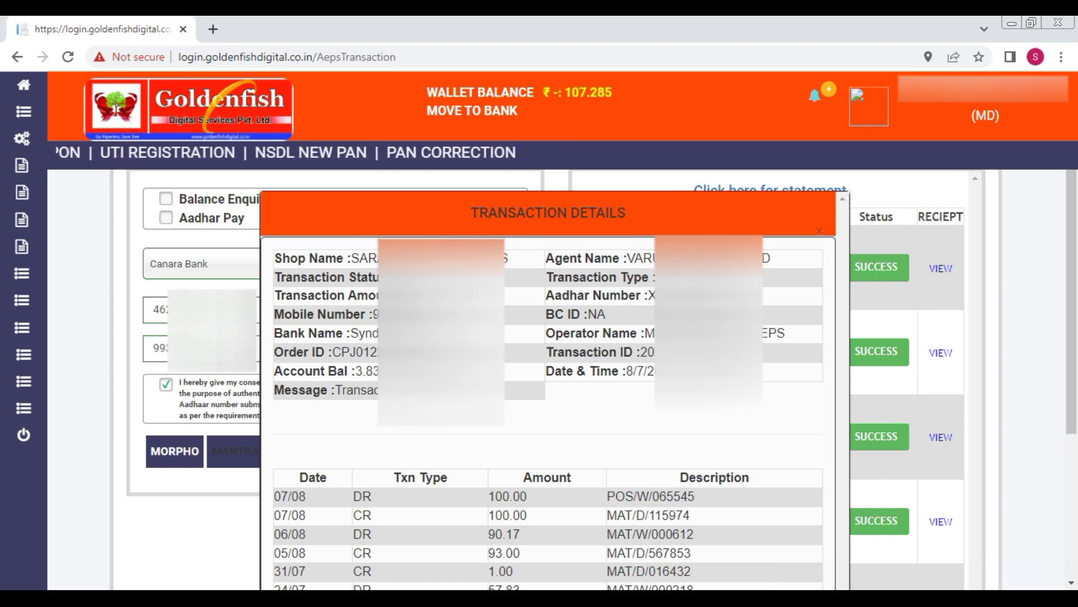
{"action": "key", "text": "ctrl+minus"}
{"action": "key", "text": "ctrl+minus"}
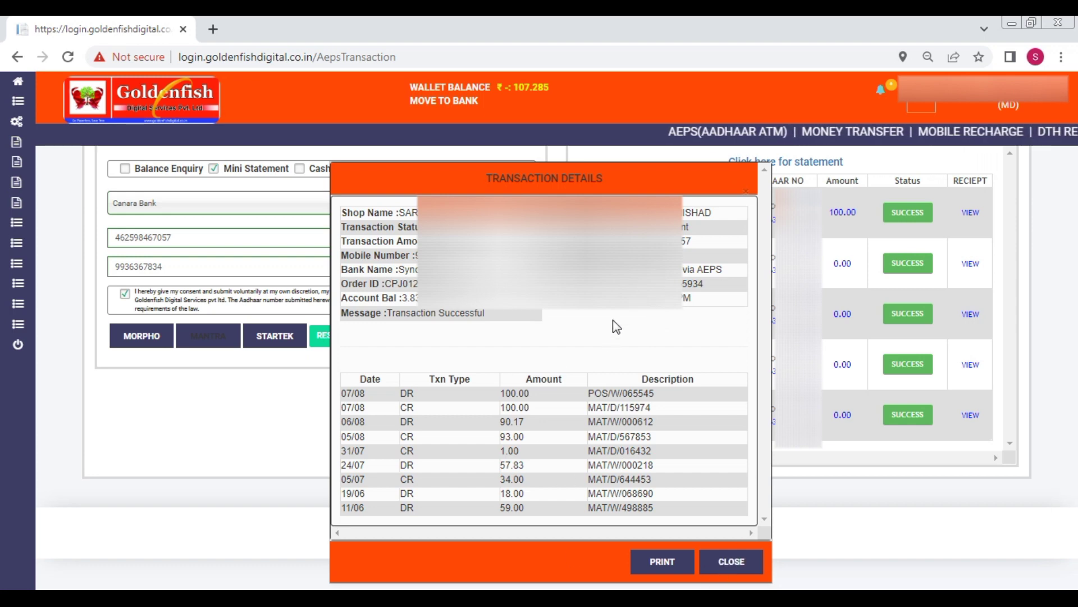
{"action": "left_click", "coordinate": [735, 565]}
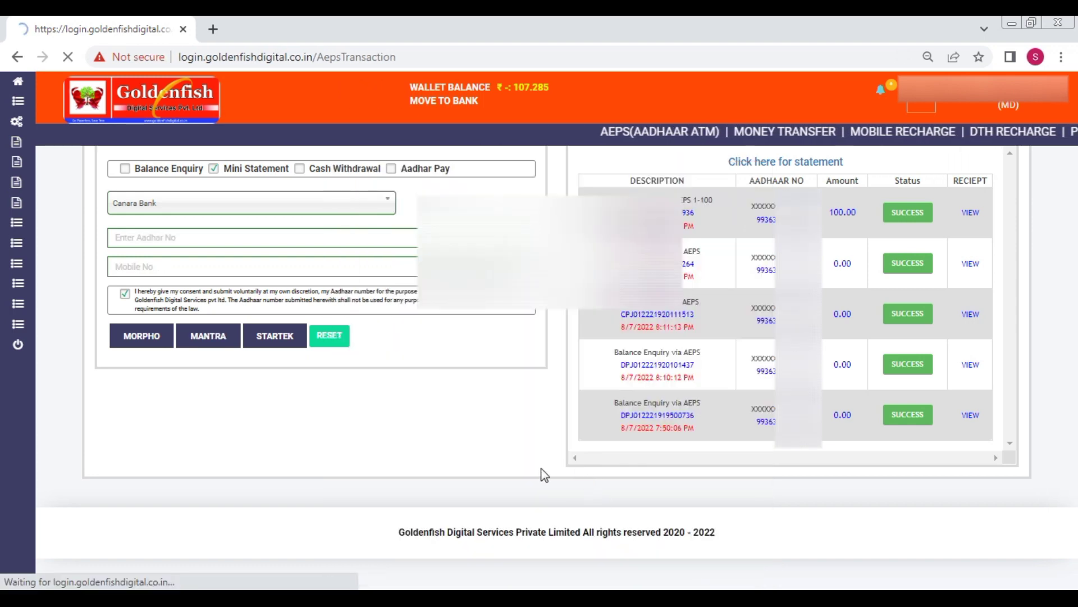
Reset the page zoom to 100% and select Balance Enquiry.
{"action": "key", "text": "ctrl+0"}
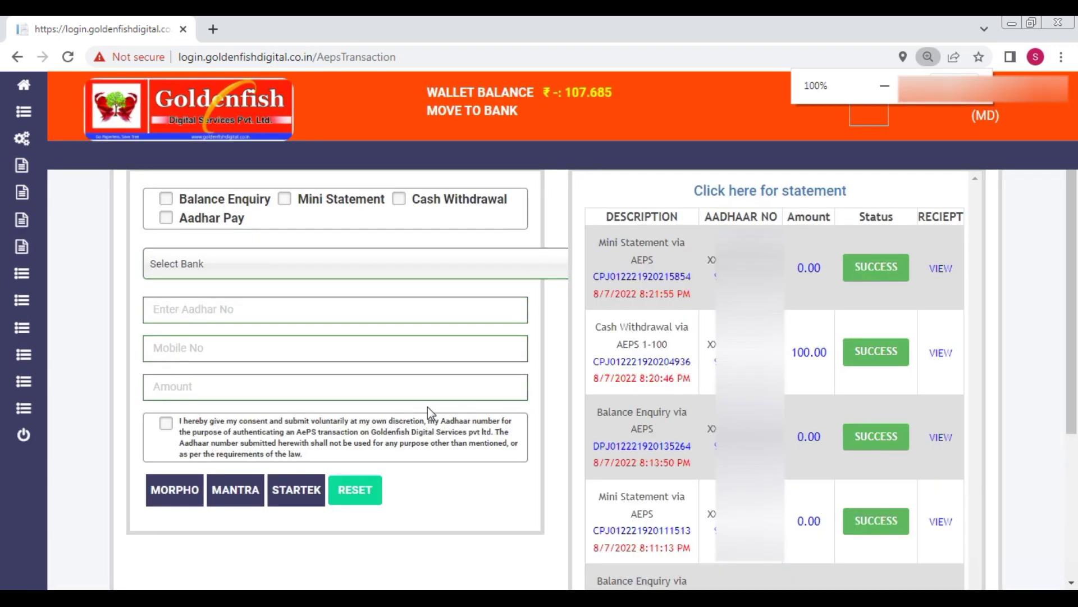
{"action": "left_click", "coordinate": [166, 200]}
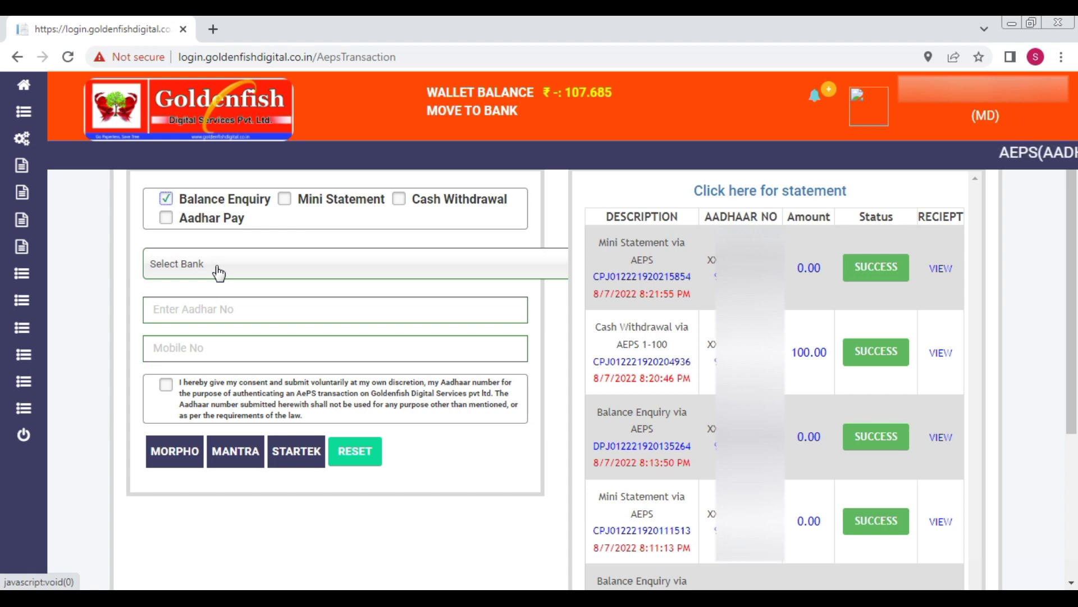
Compare Cash Withdrawal and Aadhar Pay, ending with Aadhar Pay selected.
{"action": "left_click", "coordinate": [166, 219]}
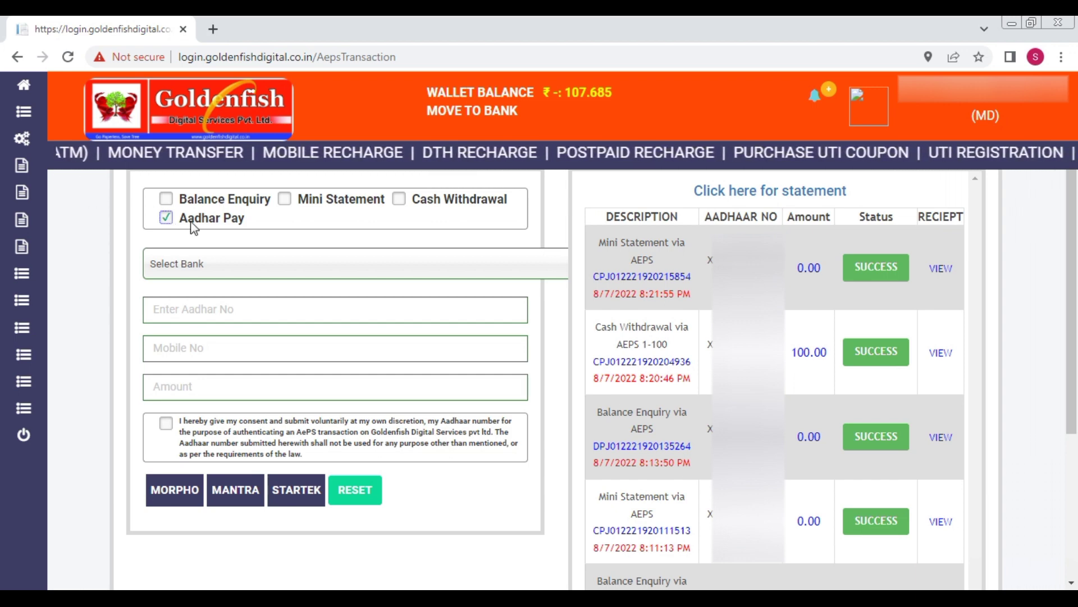
{"action": "left_click", "coordinate": [400, 199]}
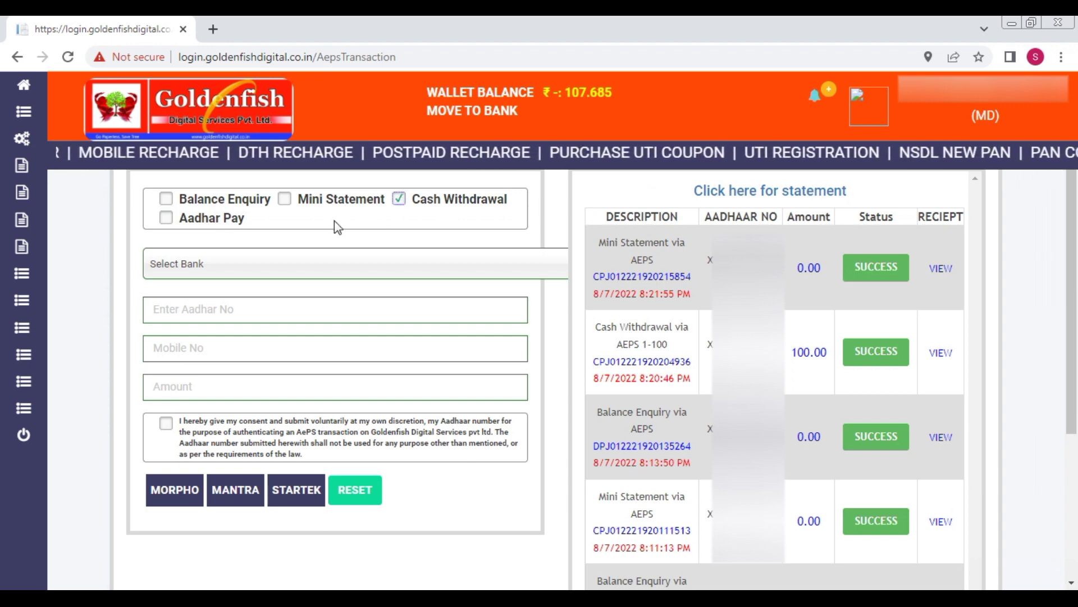
{"action": "left_click", "coordinate": [166, 218]}
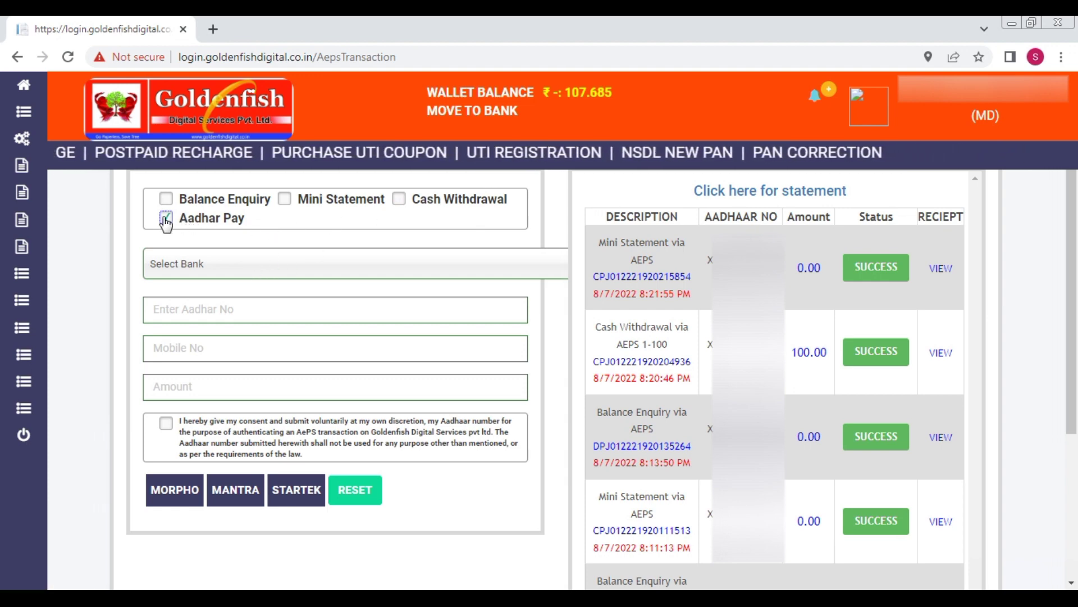
{"action": "left_click", "coordinate": [399, 199]}
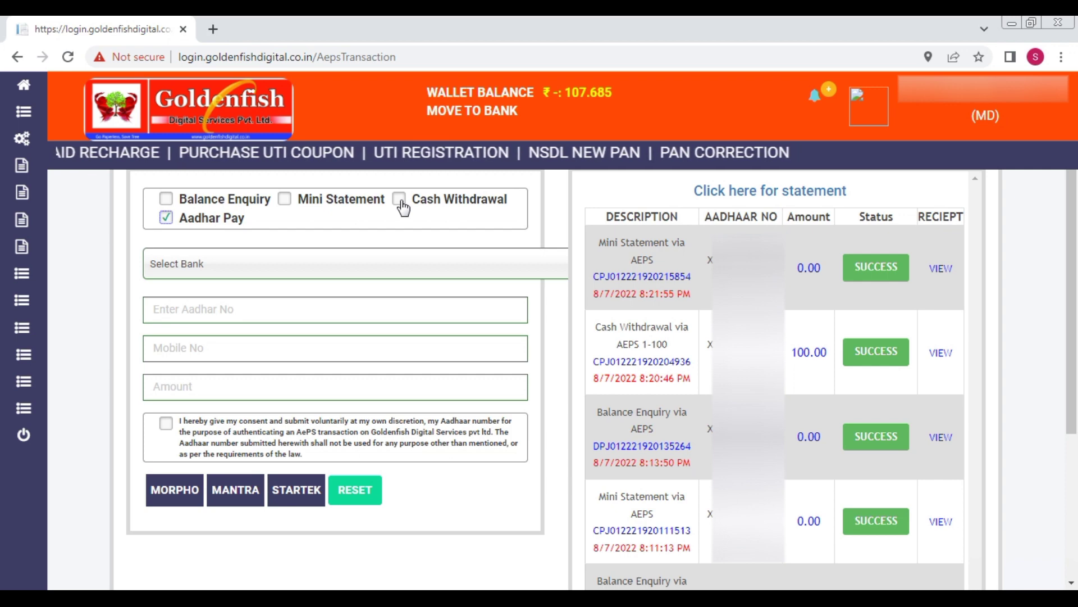
{"action": "left_click", "coordinate": [165, 218]}
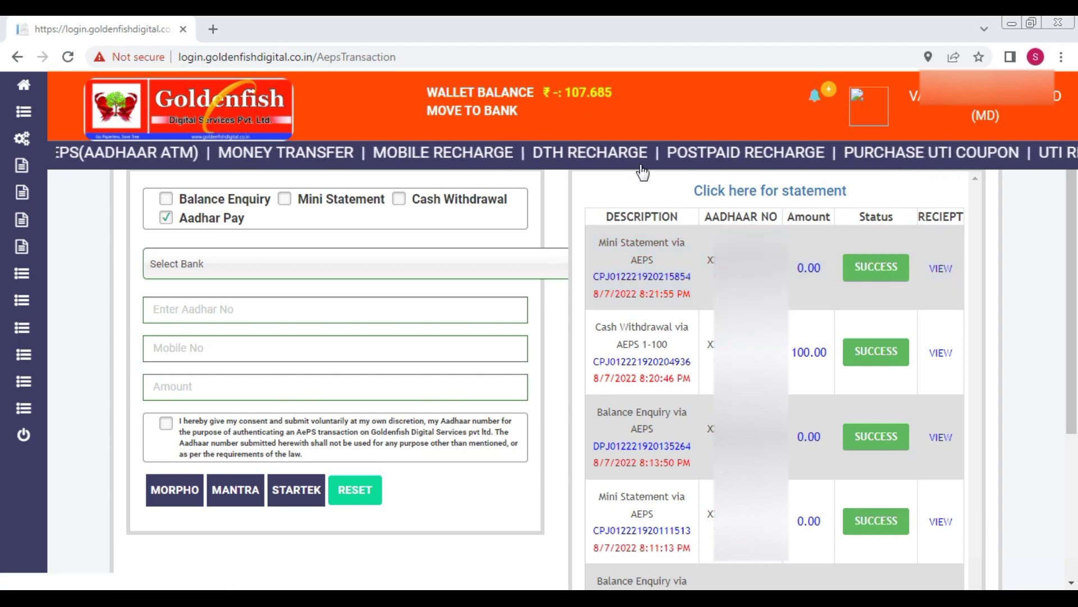
Open the AEPS Payment Request via Move to Bank and pick the second active account.
{"action": "left_click", "coordinate": [499, 115]}
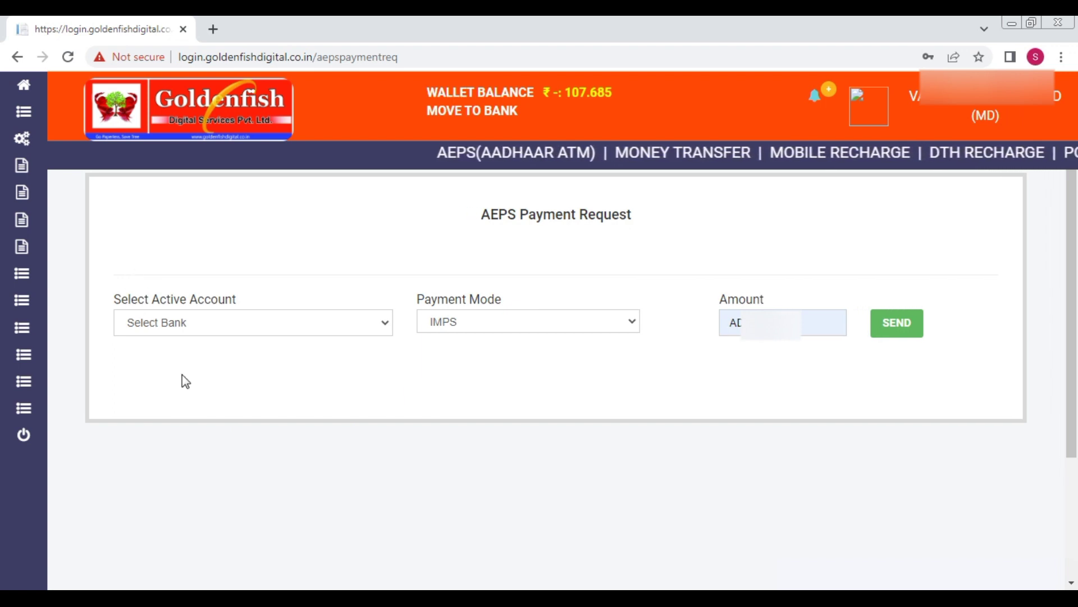
{"action": "left_click", "coordinate": [205, 322]}
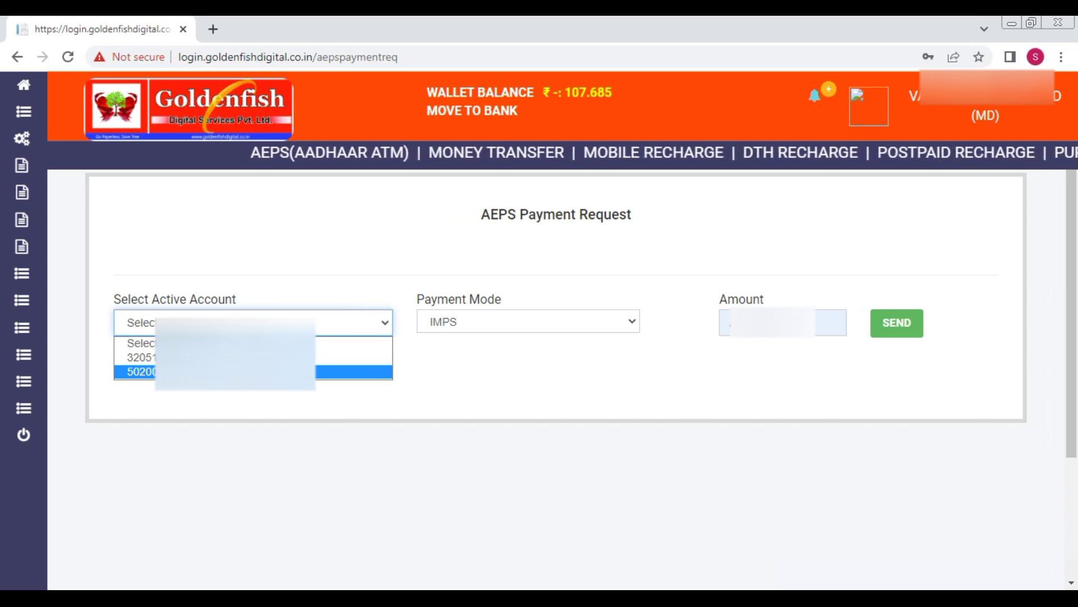
{"action": "left_click", "coordinate": [235, 372]}
{"action": "left_click", "coordinate": [466, 321]}
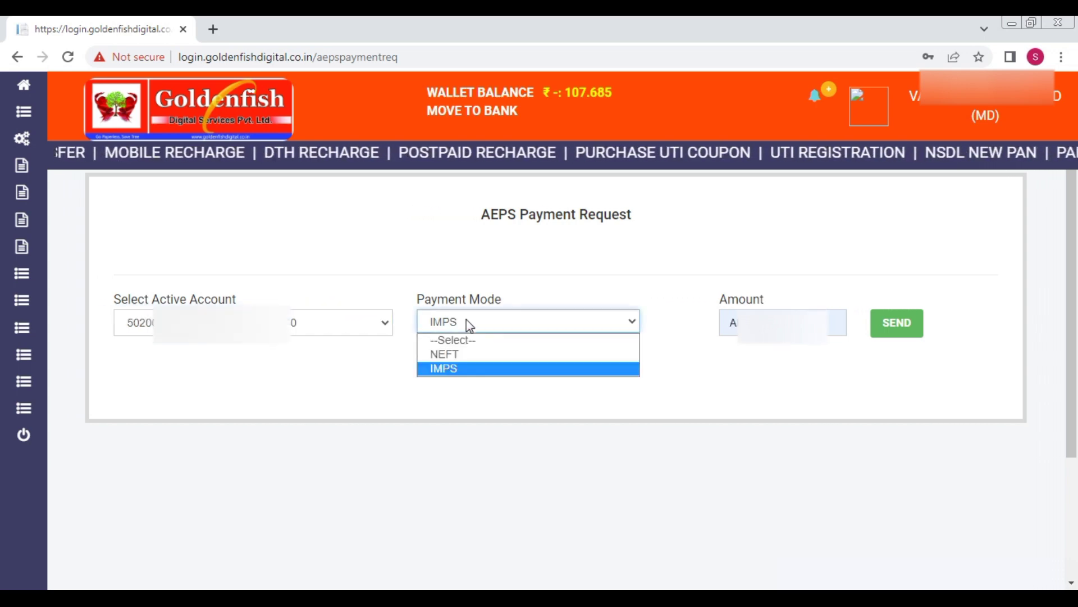
Choose IMPS and enter 100 as the payout amount, giving Rs. 95.00 after charges.
{"action": "left_click", "coordinate": [478, 369]}
{"action": "left_click", "coordinate": [757, 322]}
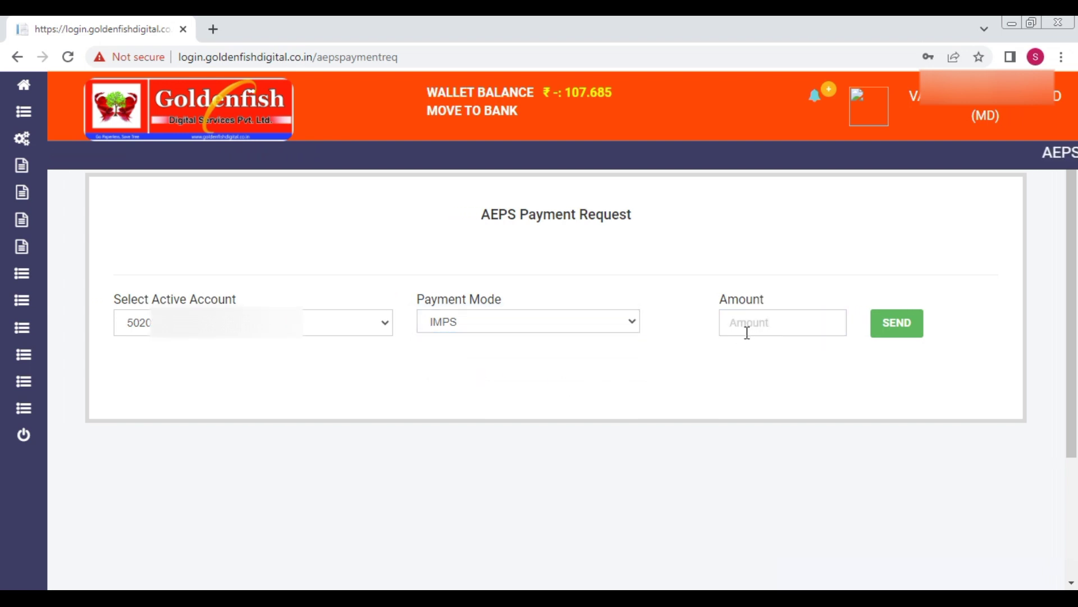
{"action": "left_click", "coordinate": [751, 326]}
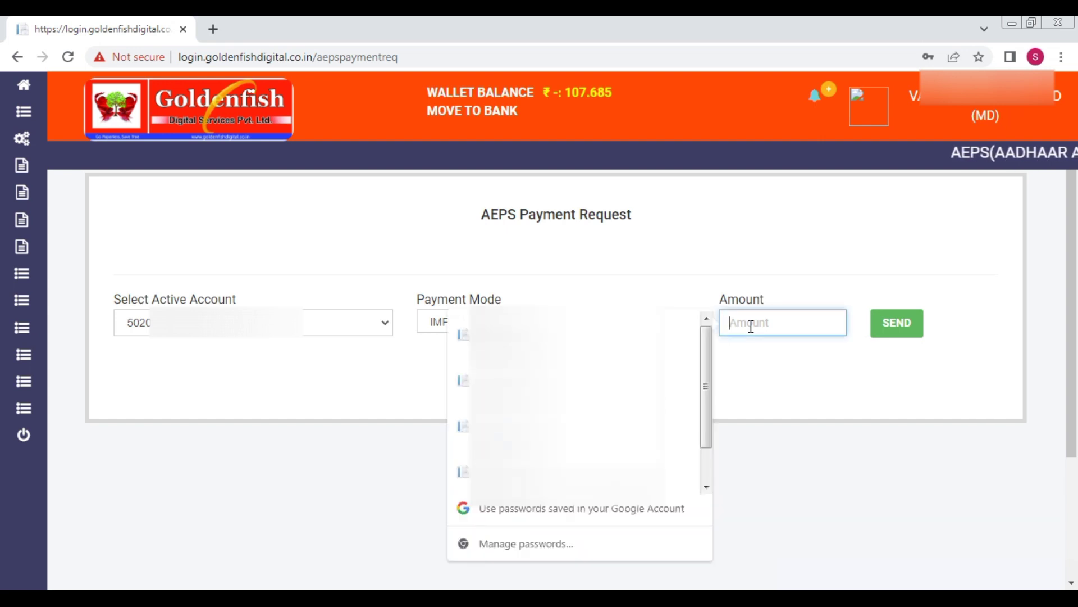
{"action": "type", "text": "100"}
{"action": "left_click", "coordinate": [910, 332]}
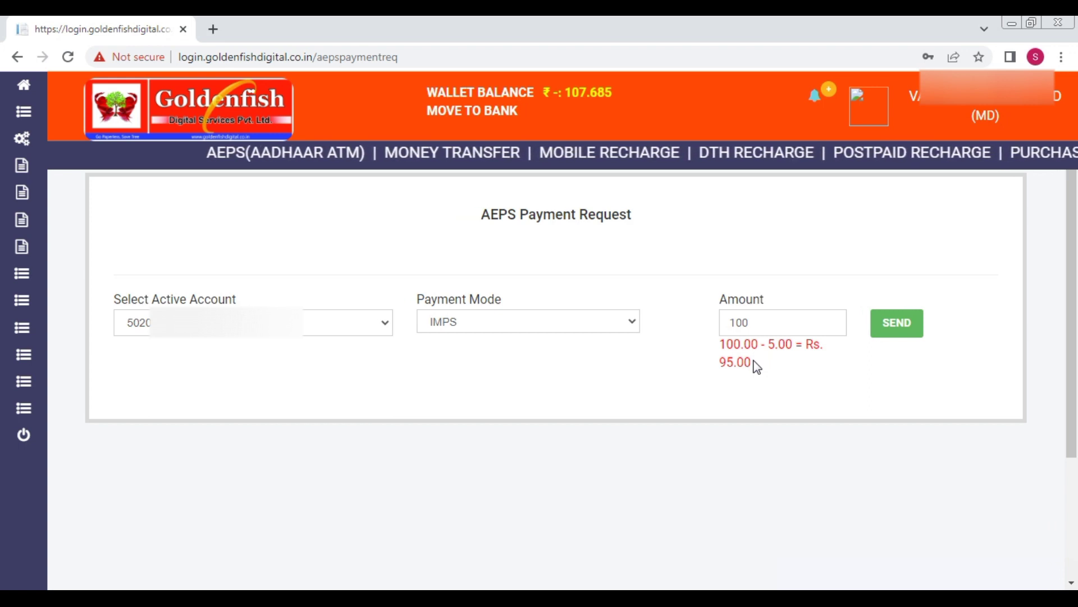
Send the 100 IMPS payout request, replace the prefilled MPIN with your own 4-digit MPIN, and submit.
{"action": "left_click", "coordinate": [897, 324]}
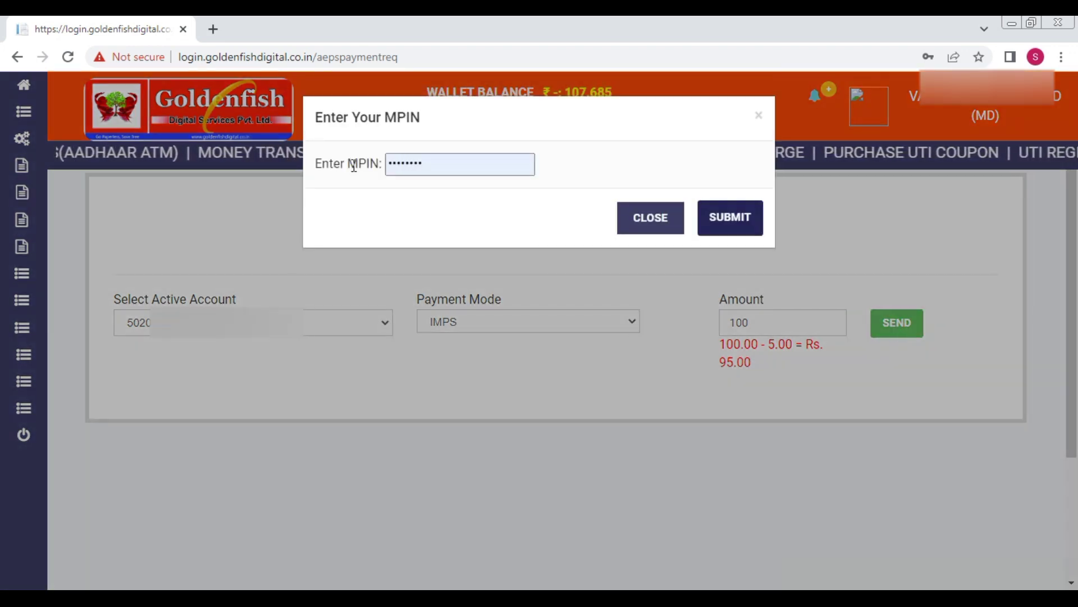
{"action": "left_click", "coordinate": [438, 163]}
{"action": "left_click_drag", "start_coordinate": [438, 163], "coordinate": [401, 163]}
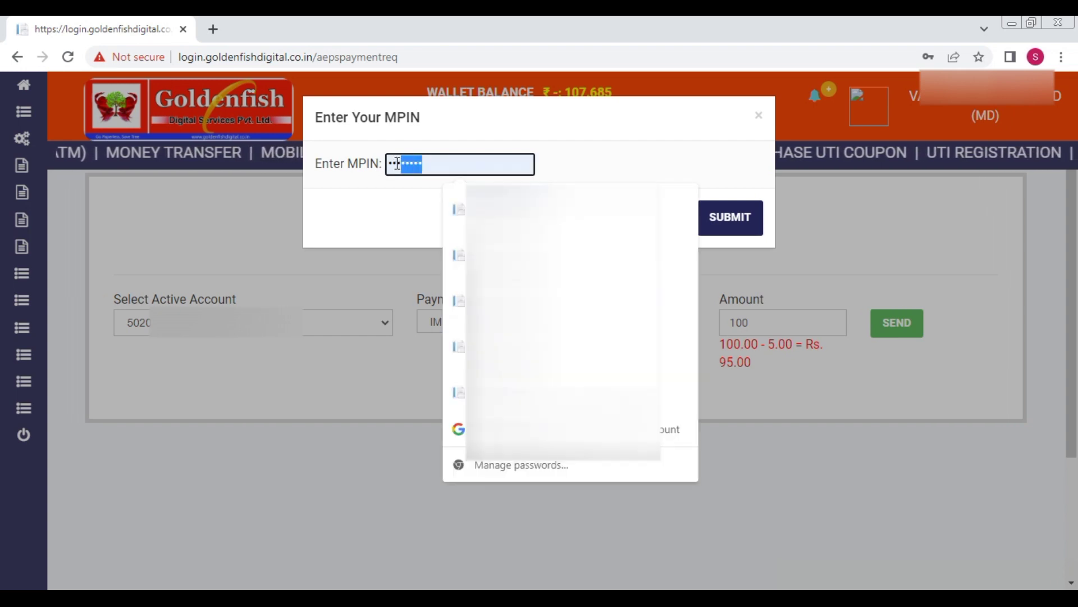
{"action": "key", "text": "BackSpace"}
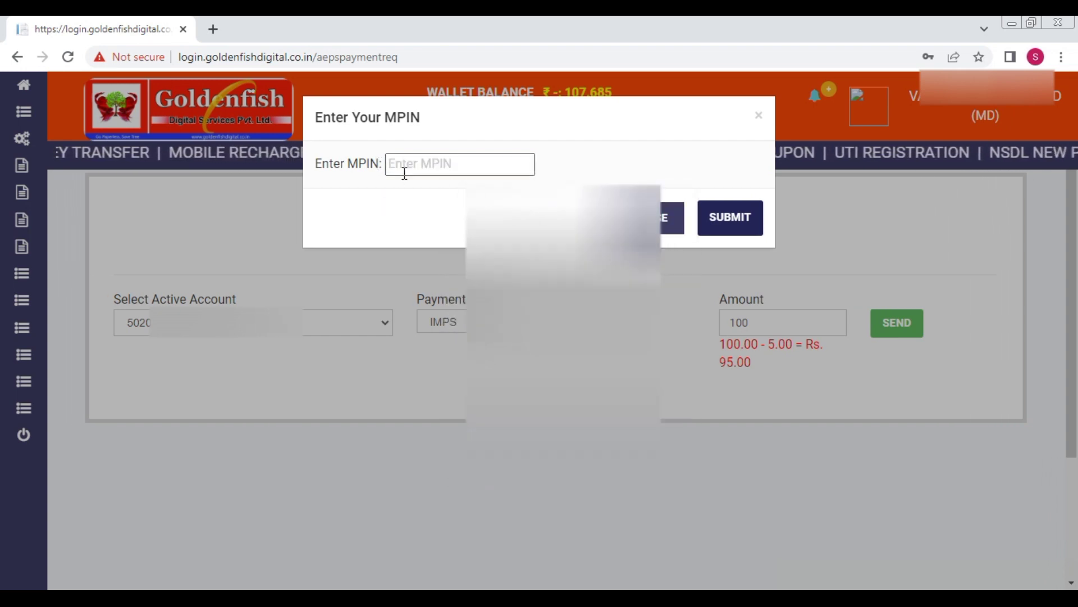
{"action": "type", "text": "••••"}
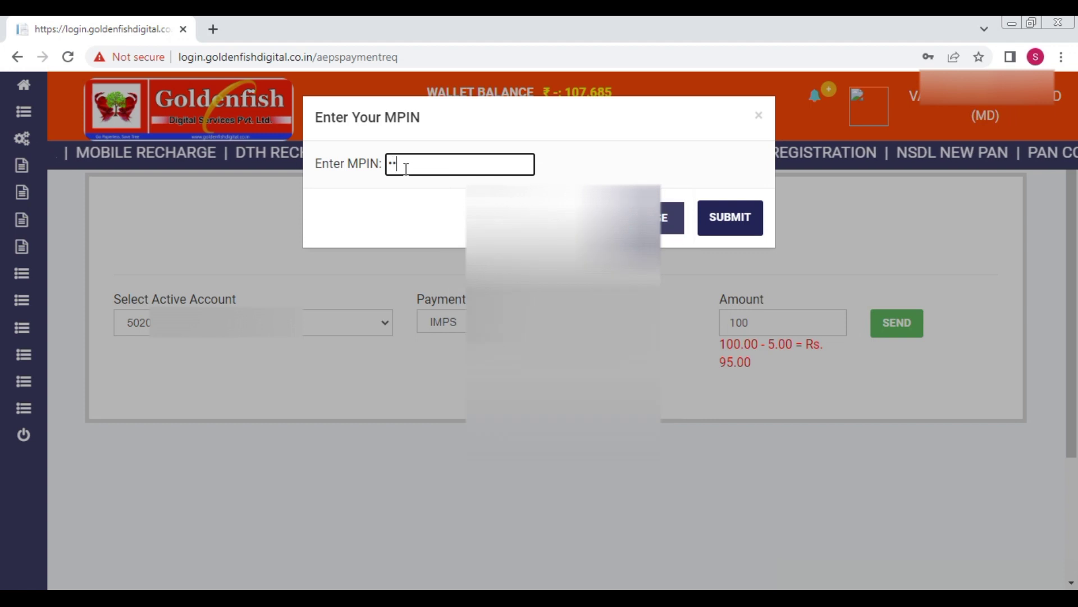
{"action": "left_click", "coordinate": [735, 215]}
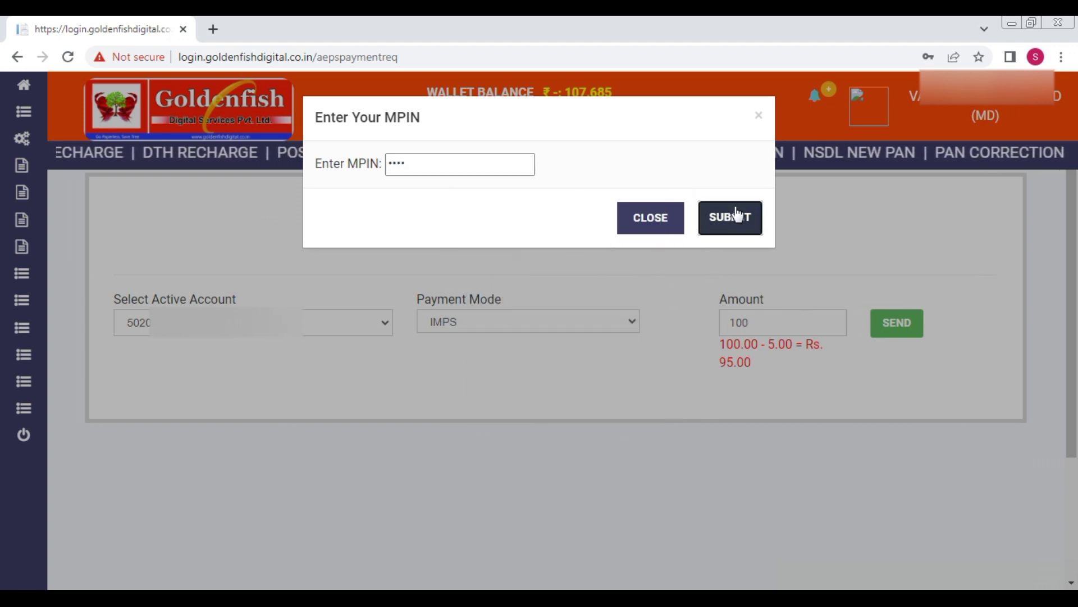